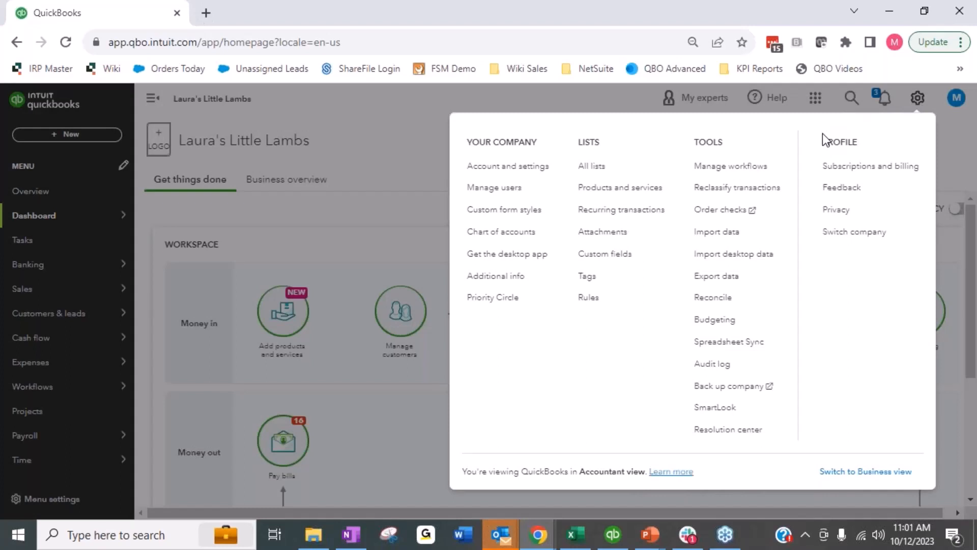
Step: Open the Manage users page from company settings, then go to the Tasks page
left_click(481, 188)
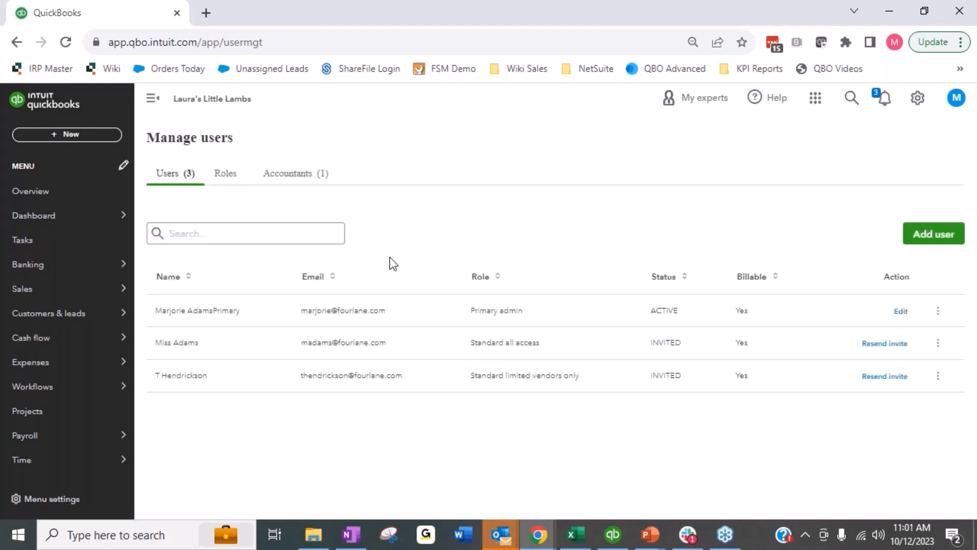
left_click(41, 243)
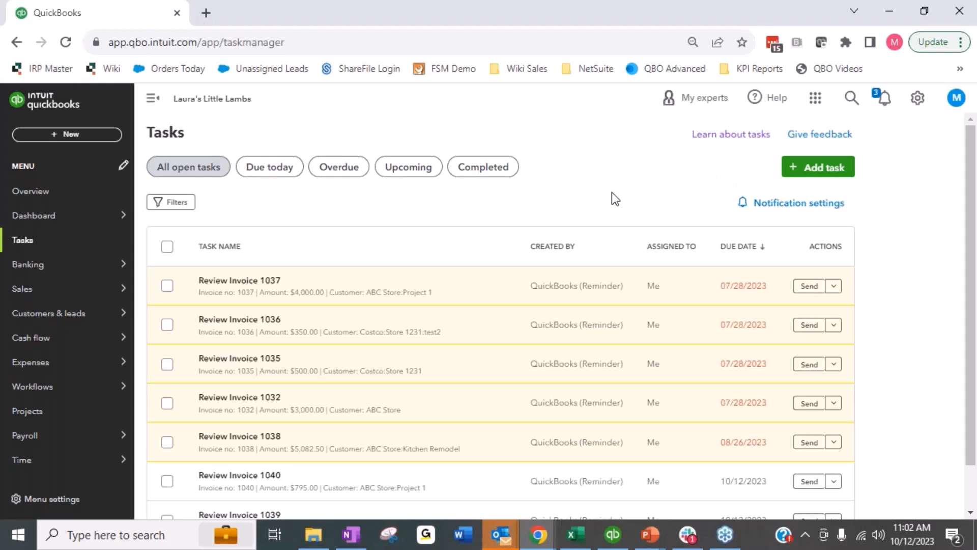
Step: Open the task notification settings and close them without changes
left_click(776, 209)
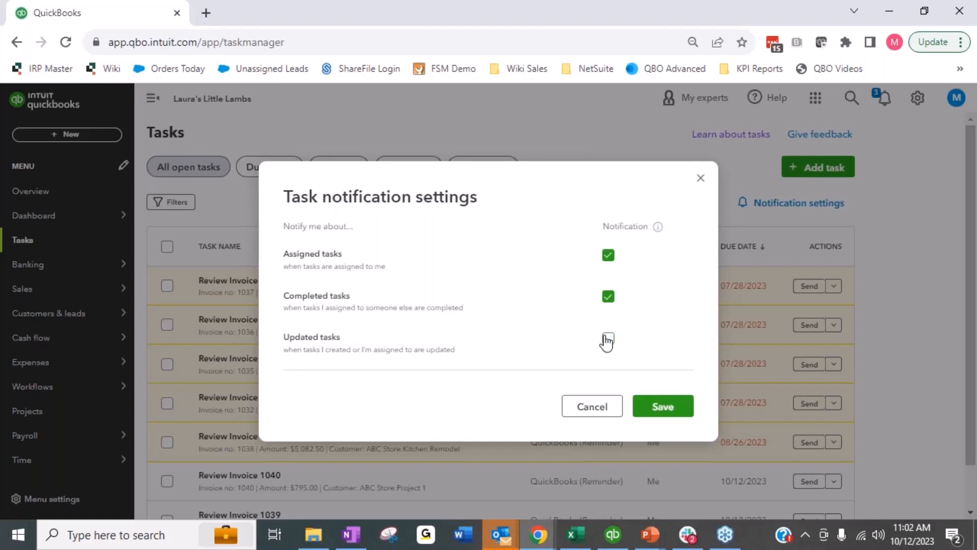
left_click(700, 178)
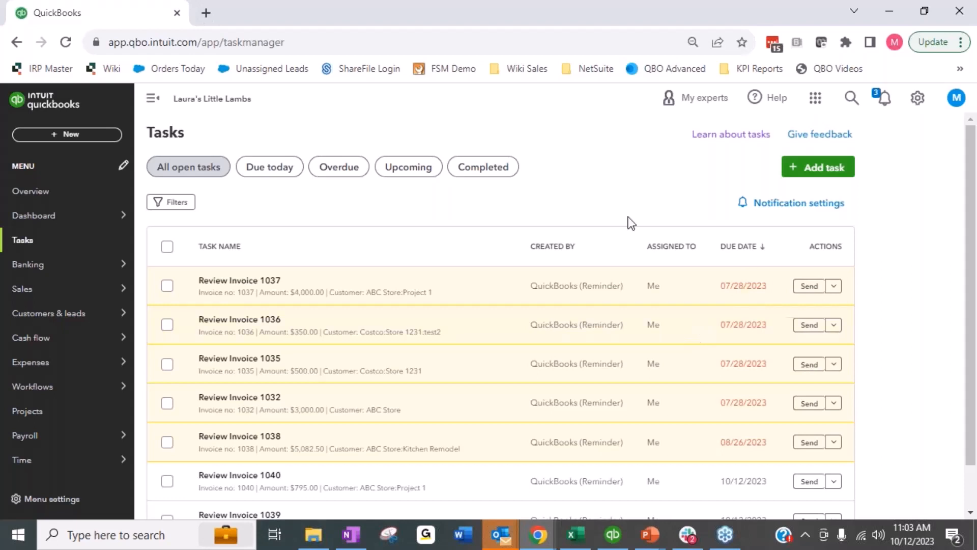
Step: Open the Add task panel and close it without creating a task
left_click(813, 178)
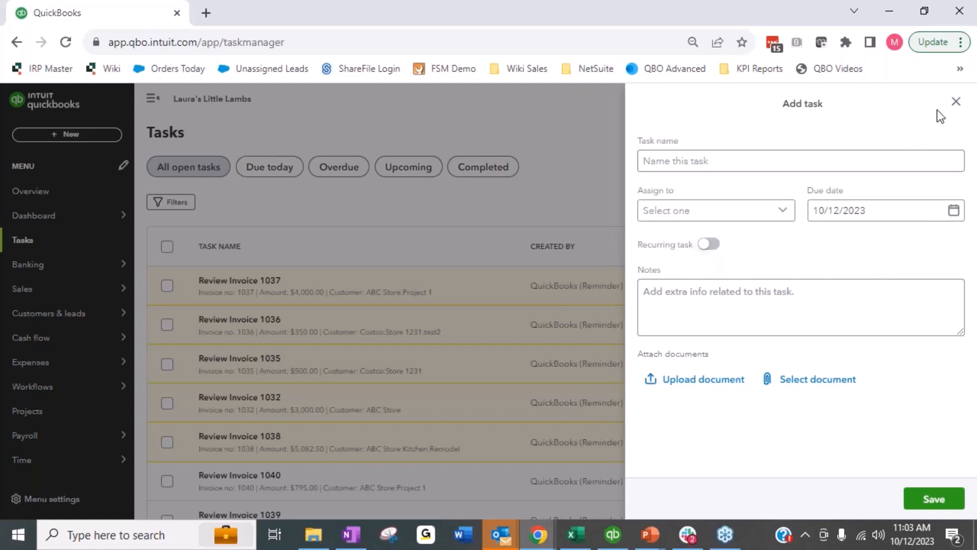
left_click(955, 102)
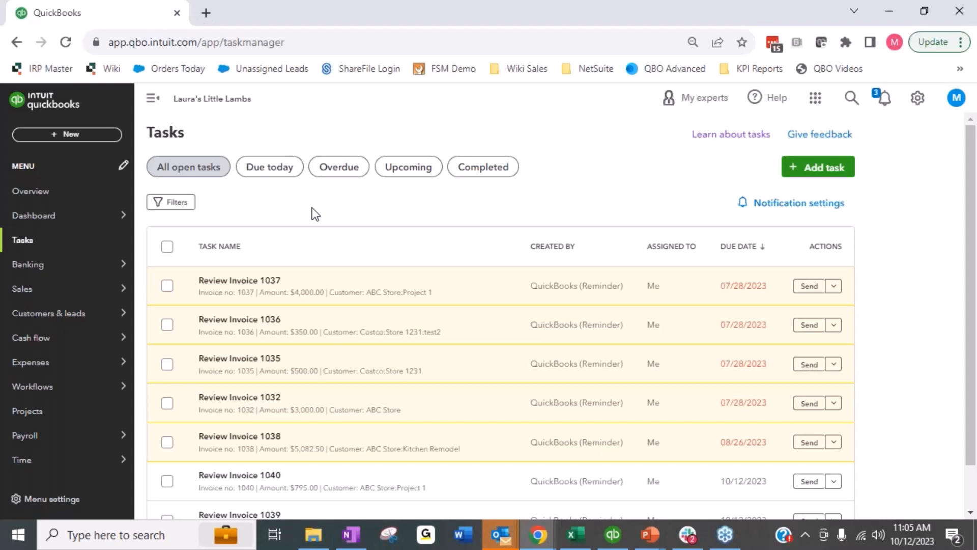
Step: Open the task filters and examine the Created by users and Created by QuickBooks options
left_click(172, 202)
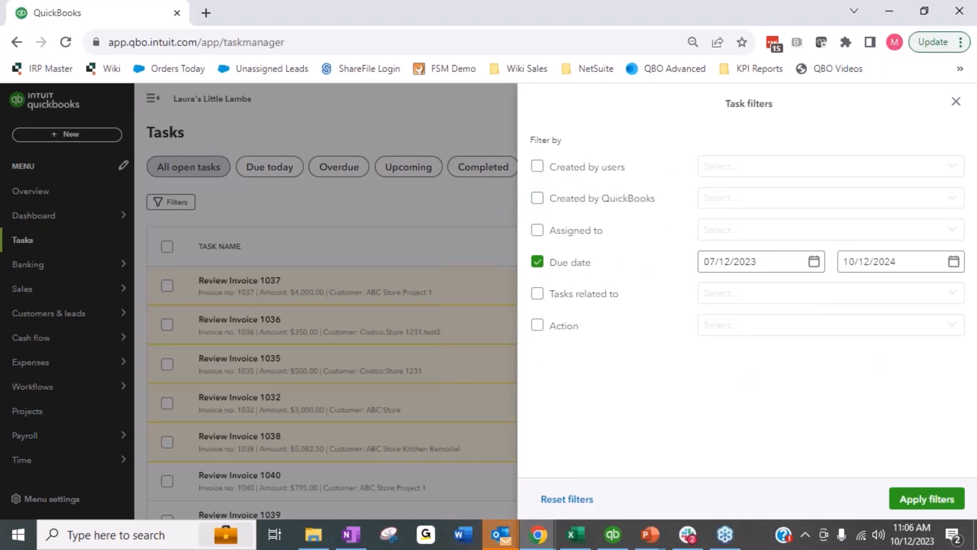
left_click(589, 171)
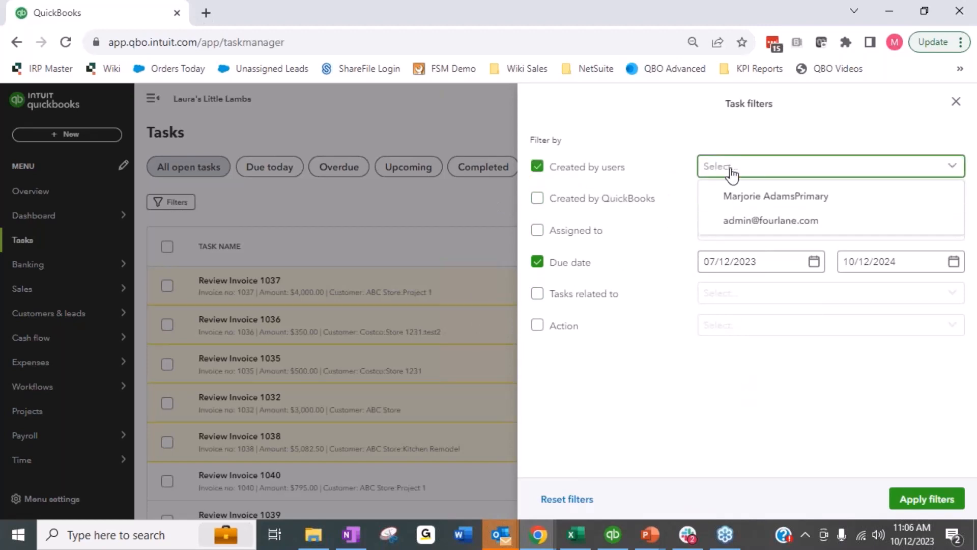
left_click(700, 134)
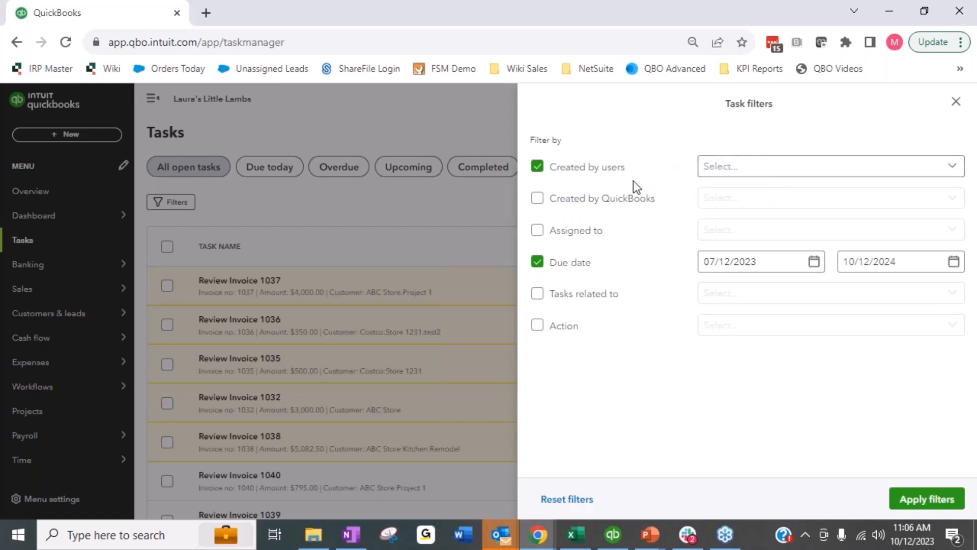
left_click(598, 176)
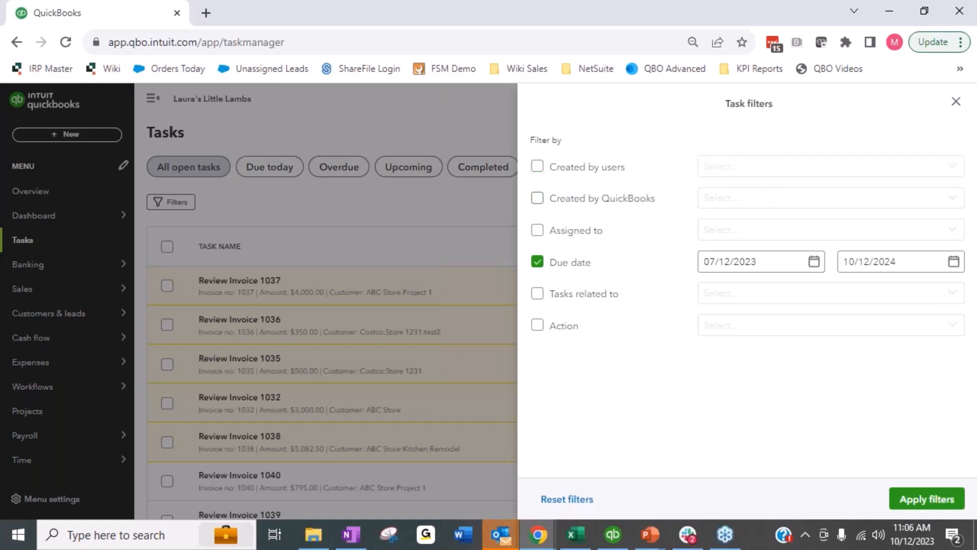
left_click(590, 204)
left_click(734, 204)
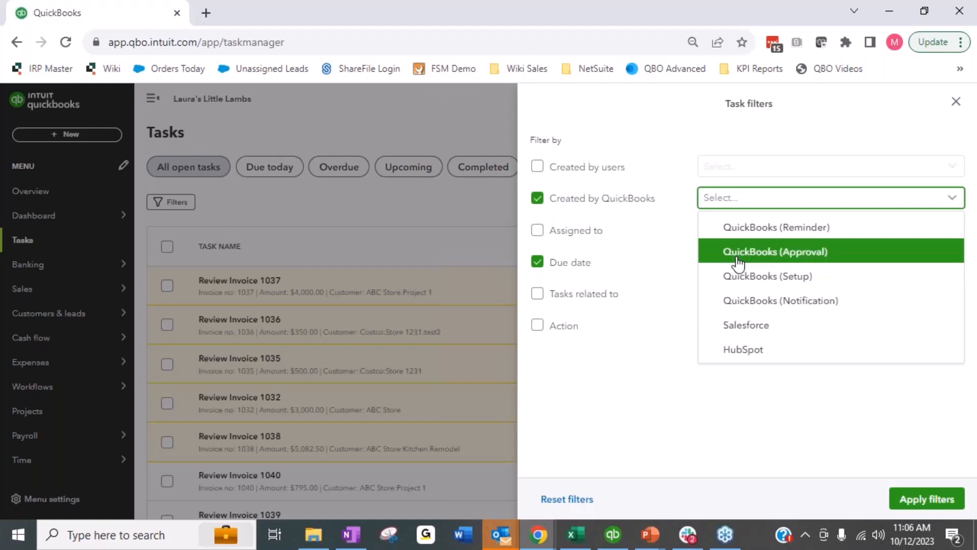
left_click(560, 202)
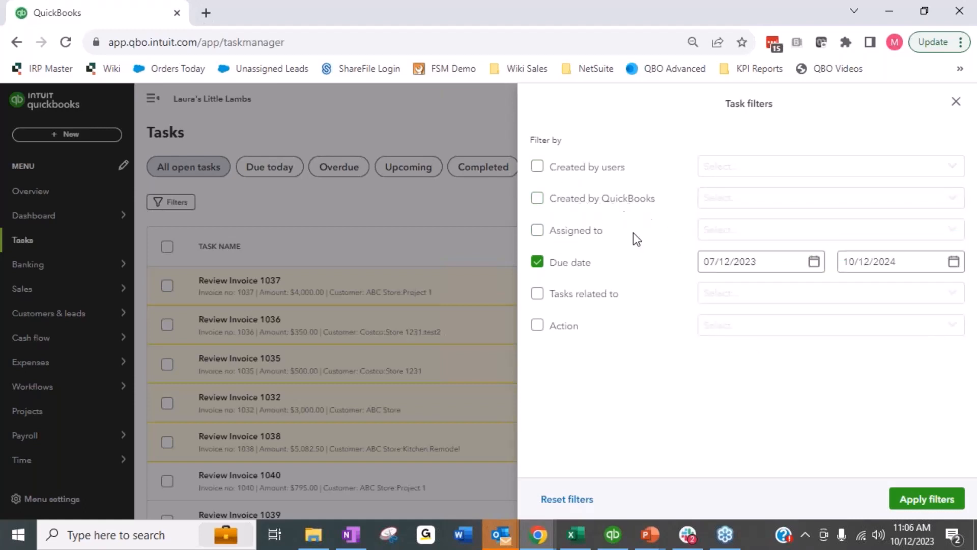
Step: Examine the Assigned to and Tasks related to filter options in the task filters
left_click(600, 236)
left_click(750, 236)
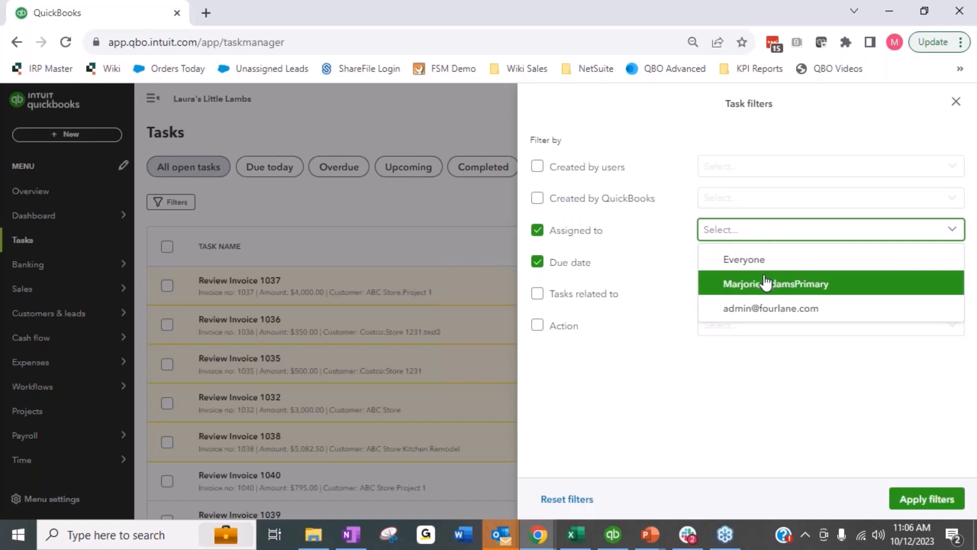
left_click(589, 229)
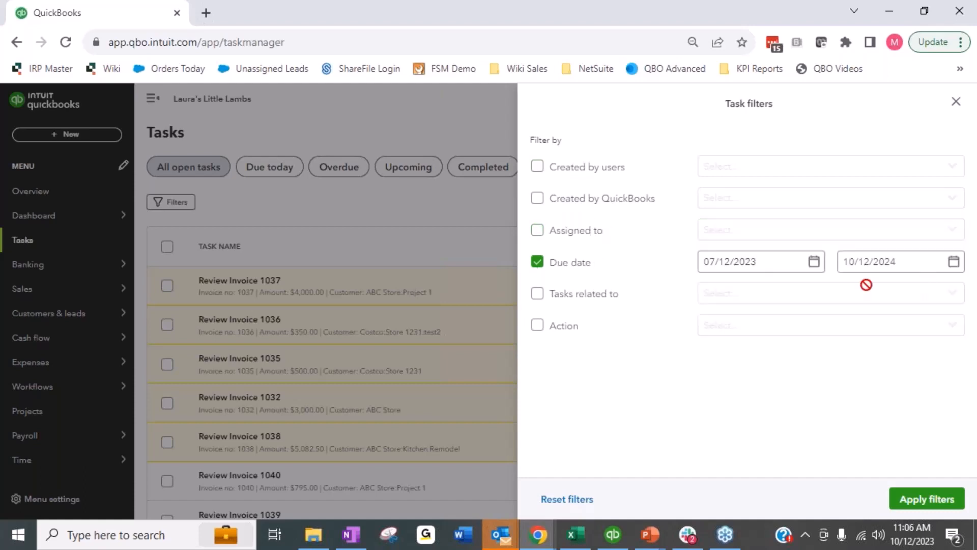
left_click(602, 302)
left_click(728, 301)
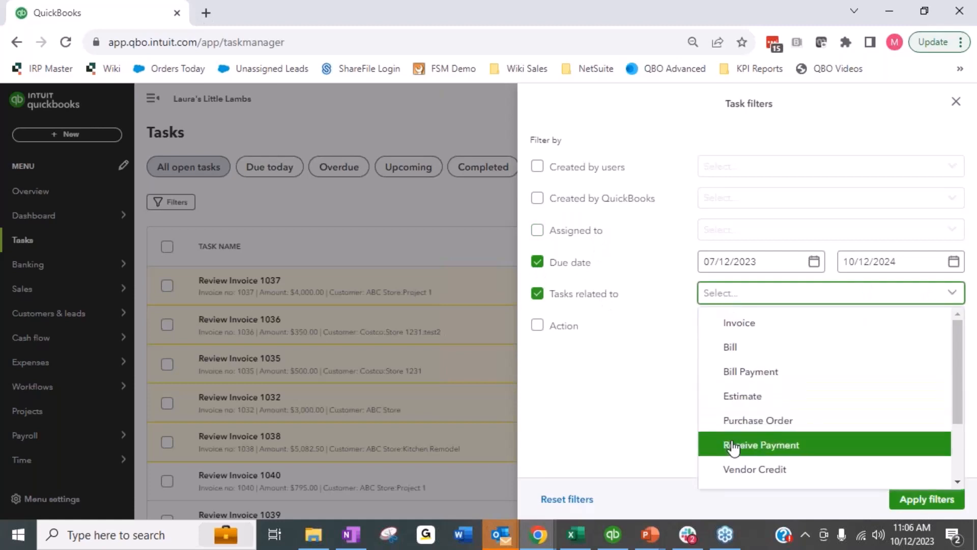
scroll(829, 396, "down", 2)
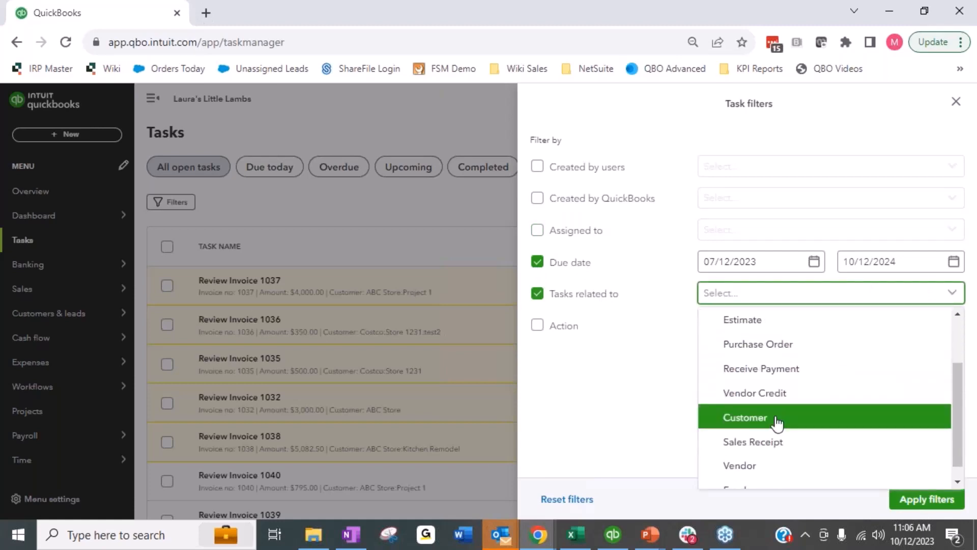
scroll(797, 424, "down", 1)
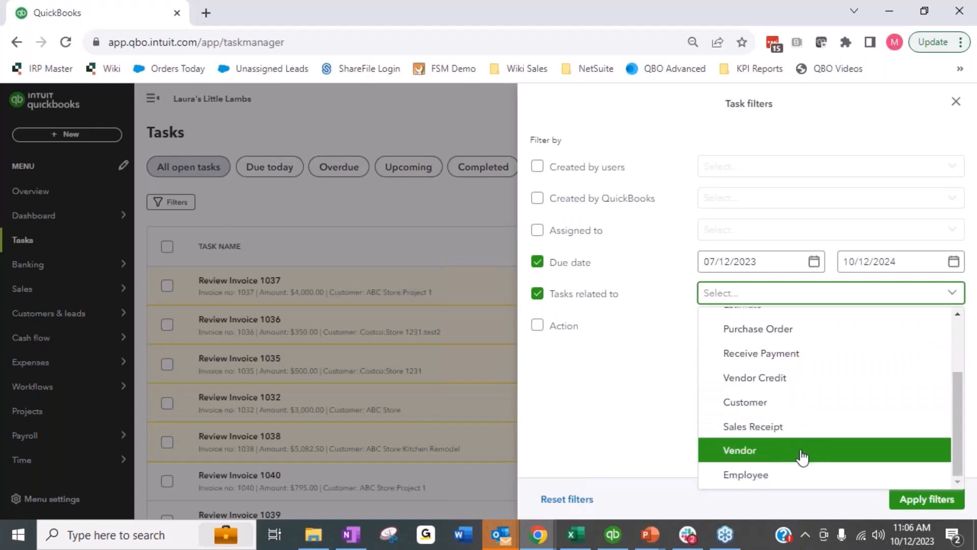
scroll(846, 406, "up", 3)
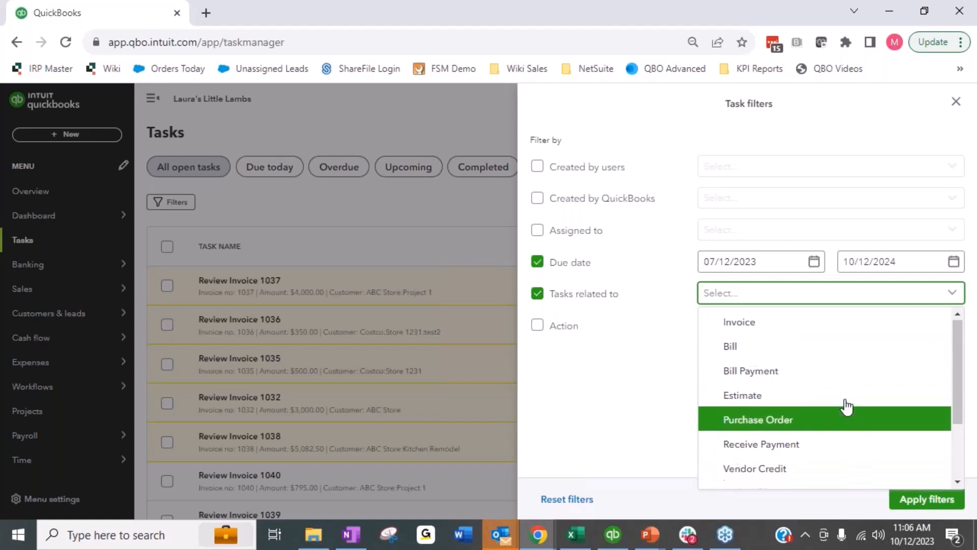
Step: Examine the Action filter options, then close the task filters without applying them
left_click(559, 349)
left_click(549, 325)
left_click(765, 336)
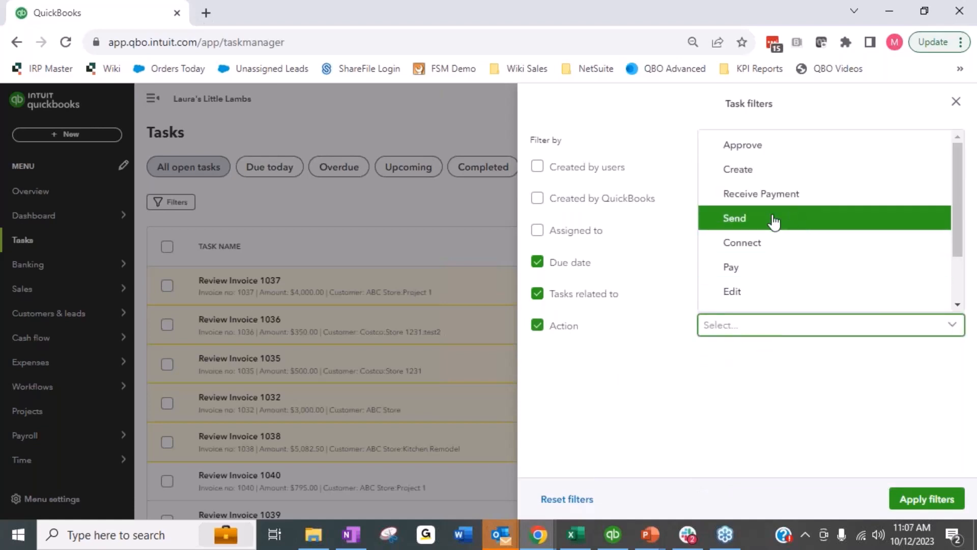
left_click(726, 410)
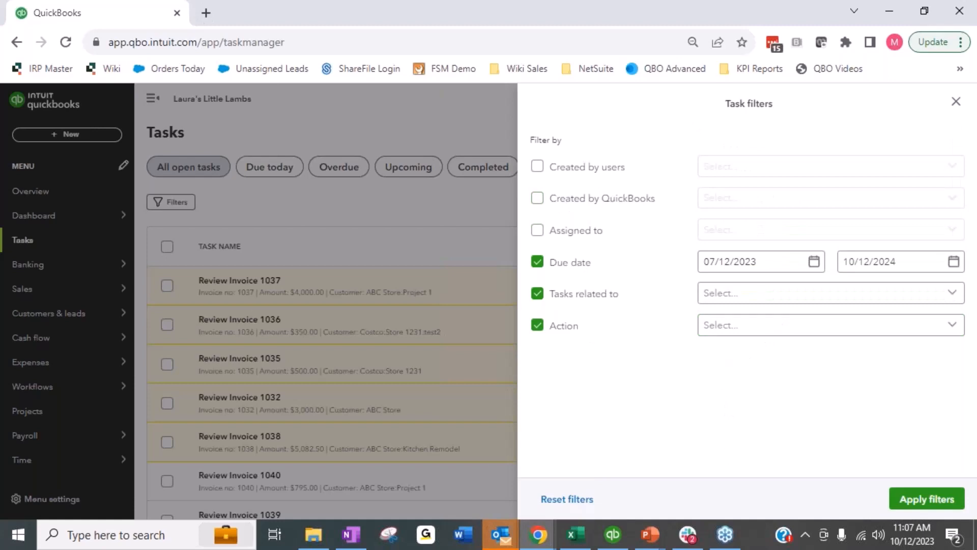
left_click(956, 102)
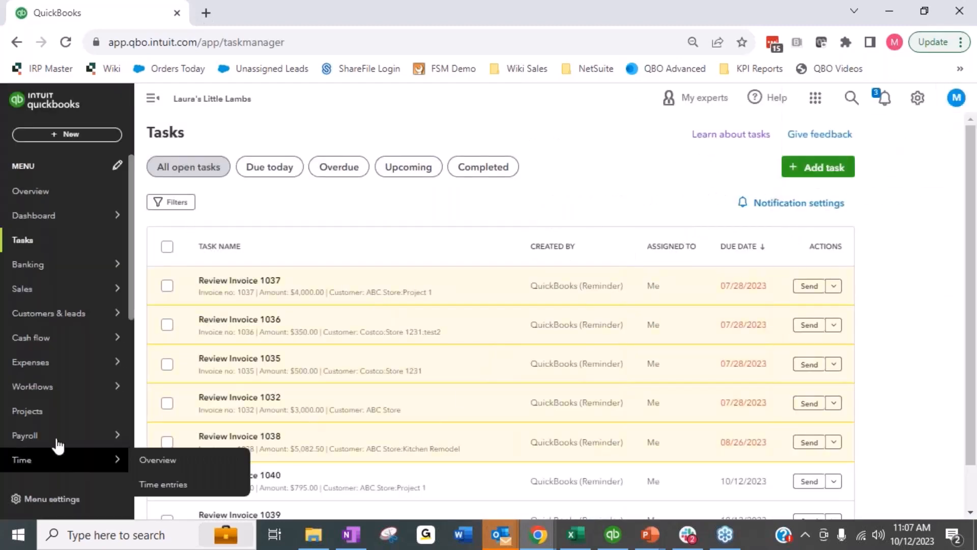
Step: Select all tasks, deselect the invoice 1038, 1032 and 1035 tasks, and close the invoice that opens
scroll(37, 407, "down", 2)
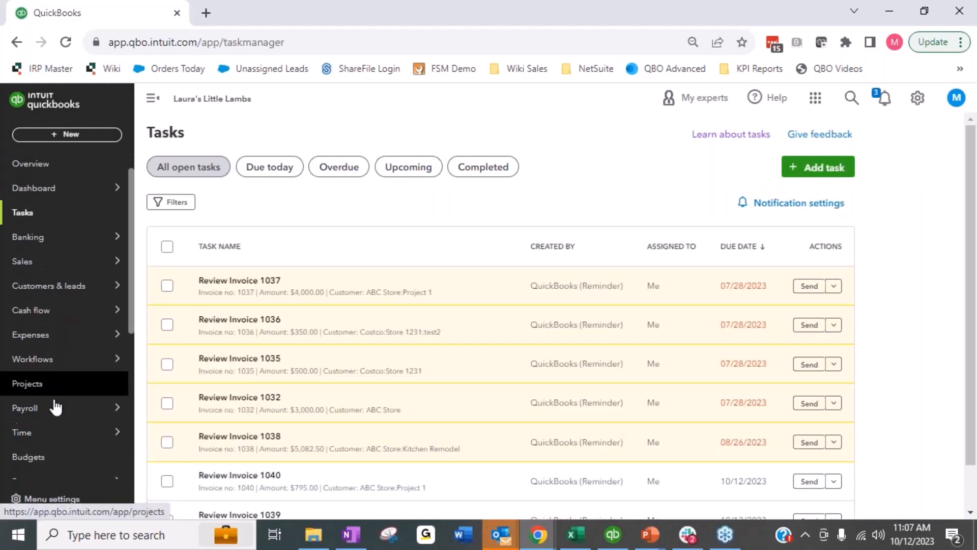
mouse_move(29, 439)
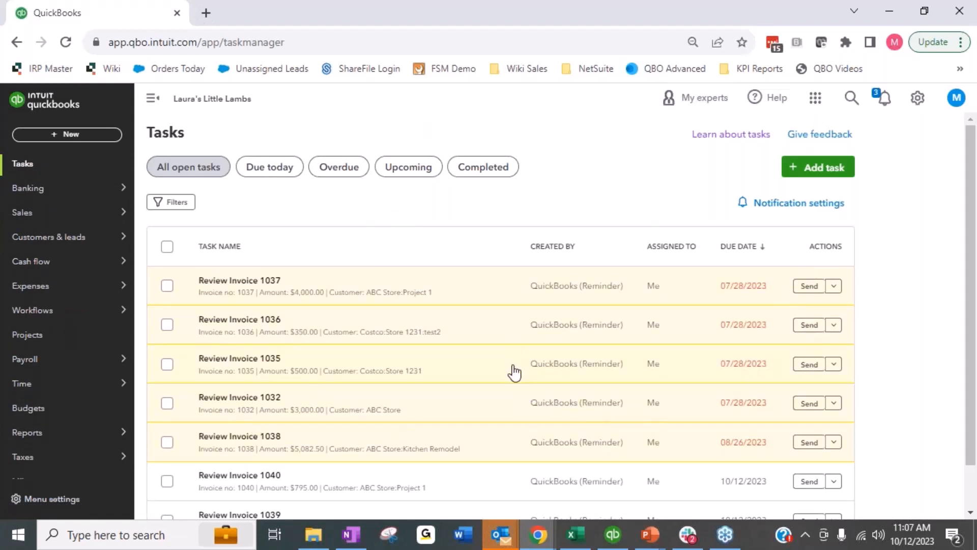
left_click(166, 247)
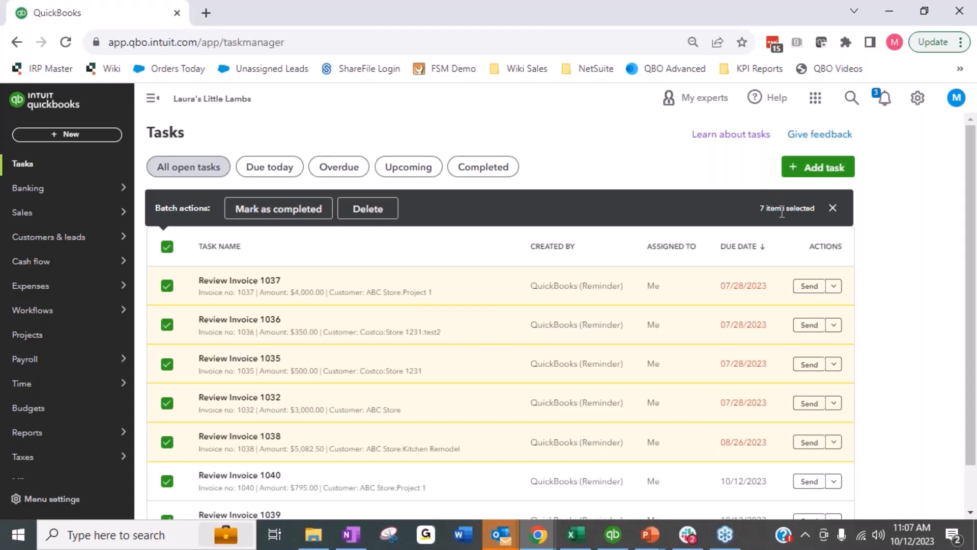
left_click(167, 443)
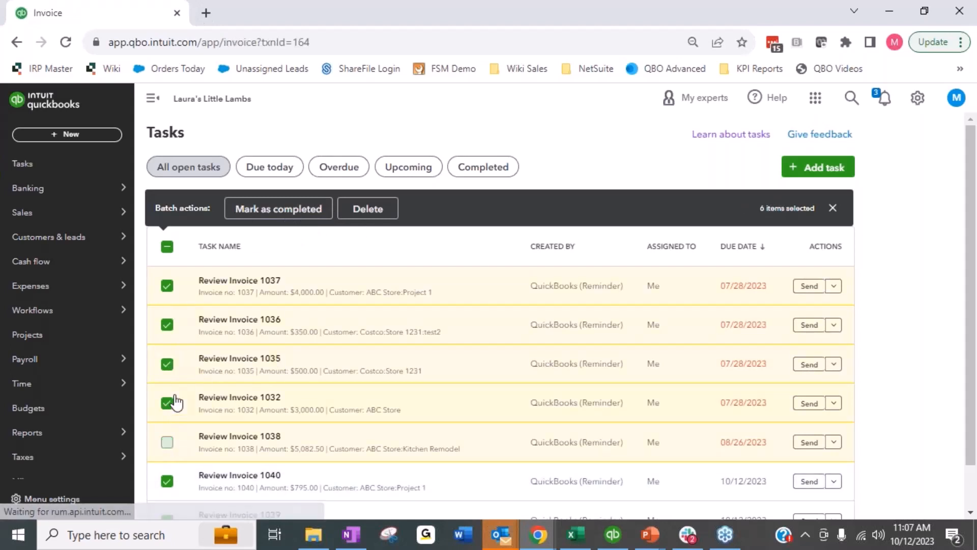
left_click(168, 404)
left_click(168, 364)
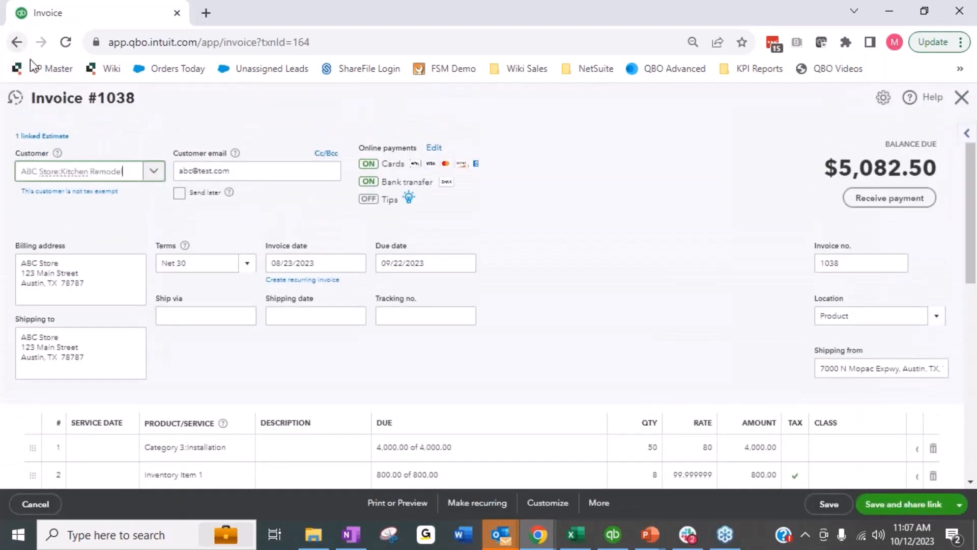
left_click(962, 97)
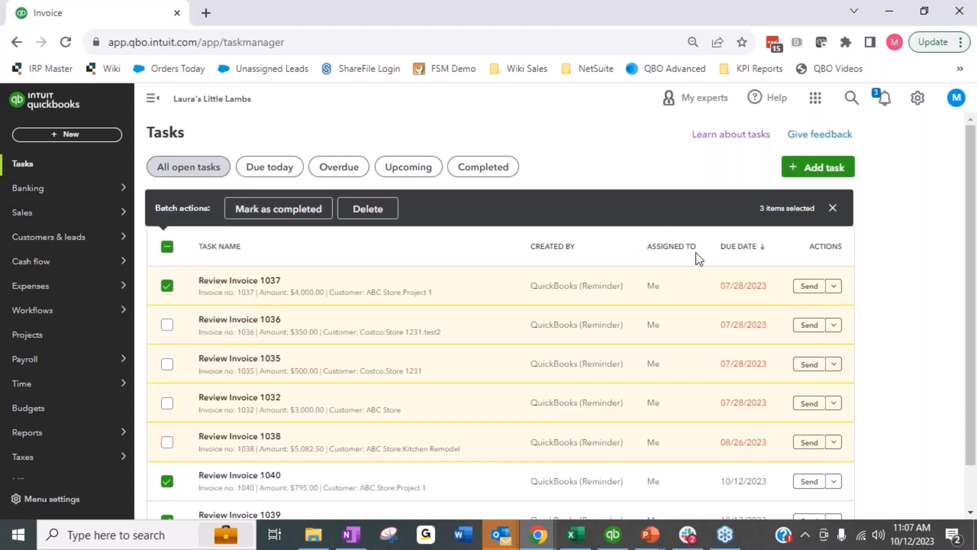
Step: Open the invoice behind the Review Invoice 1037 task and close it
left_click(840, 285)
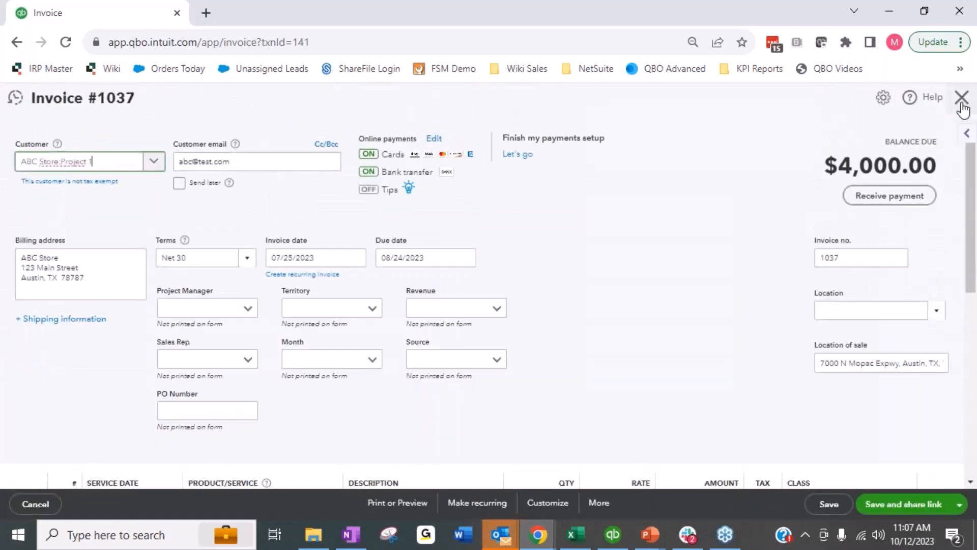
left_click(961, 102)
Step: Clear the task selection and open the Review Invoice 1037 task for editing
left_click(833, 286)
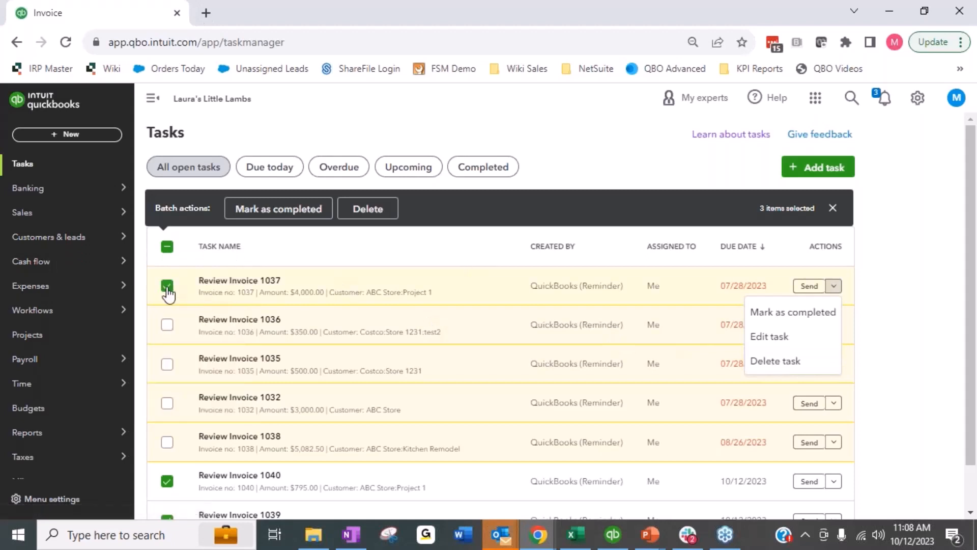
left_click(167, 247)
left_click(167, 247)
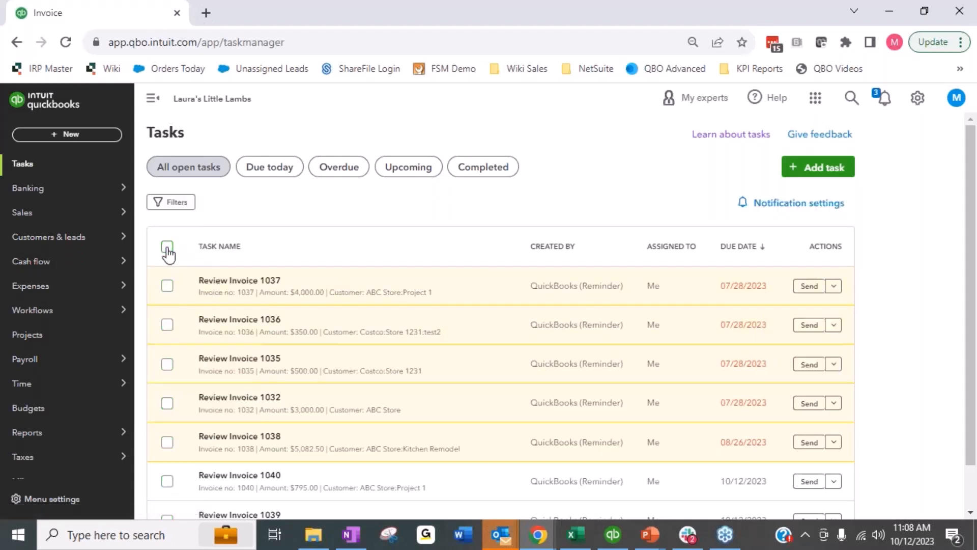
left_click(835, 288)
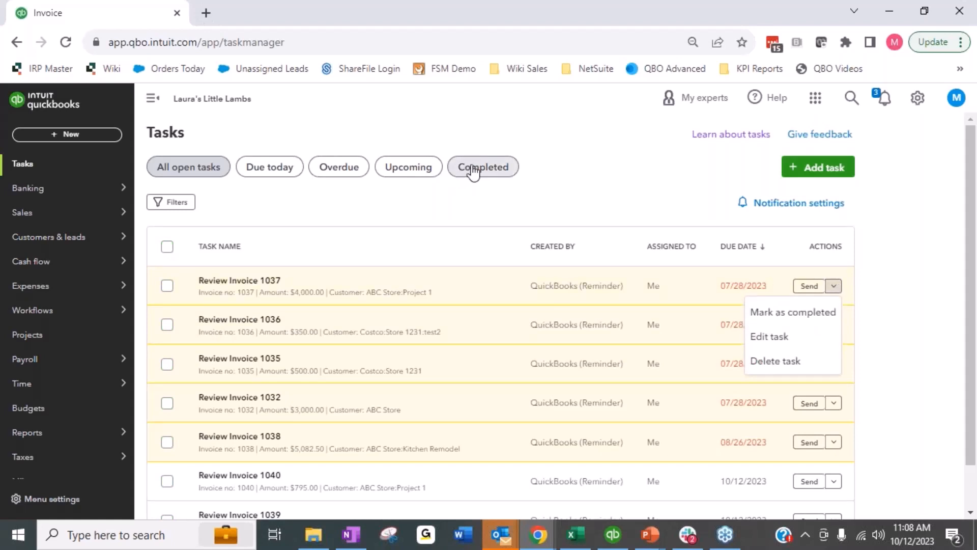
left_click(782, 336)
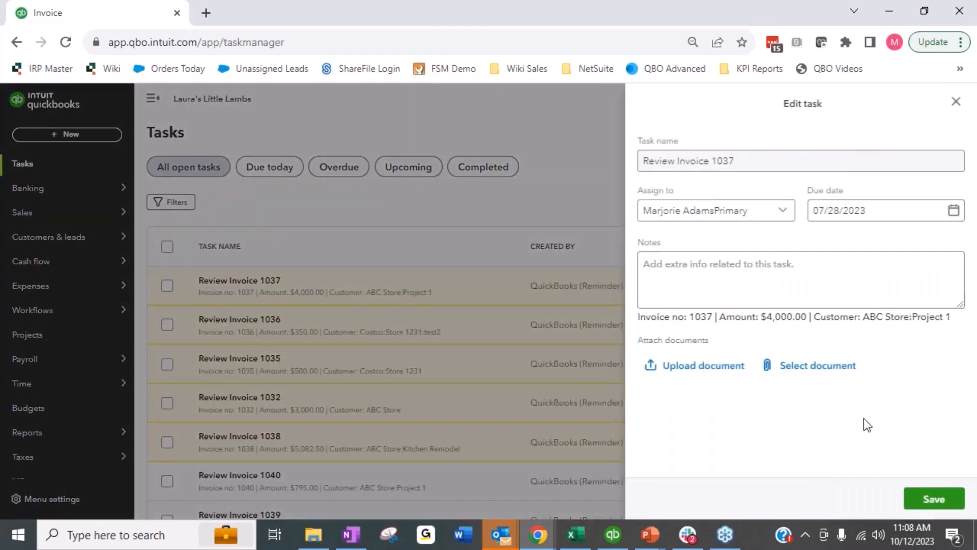
Step: Select the invoice details line in the edit panel, close the panel, and dismiss the task's actions menu
left_click_drag(645, 317, 951, 317)
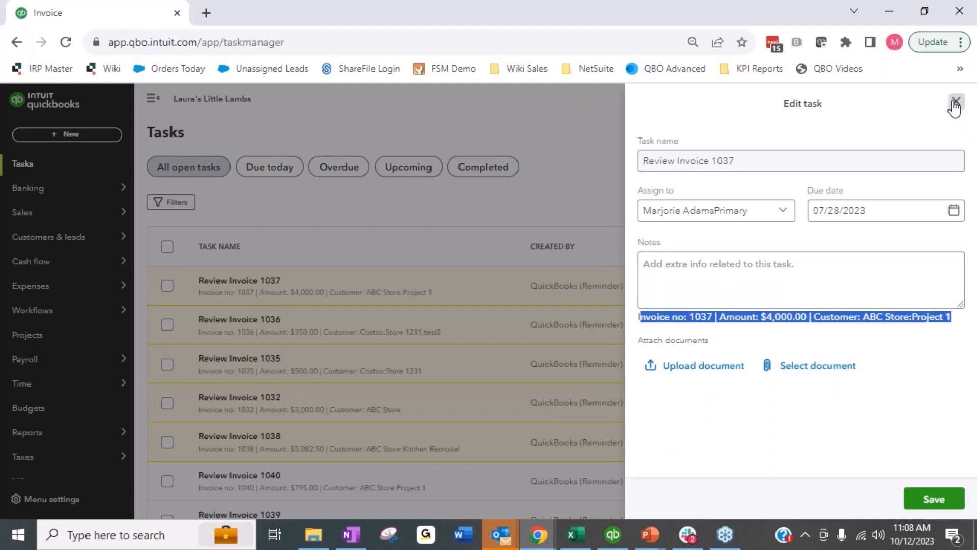
left_click(956, 102)
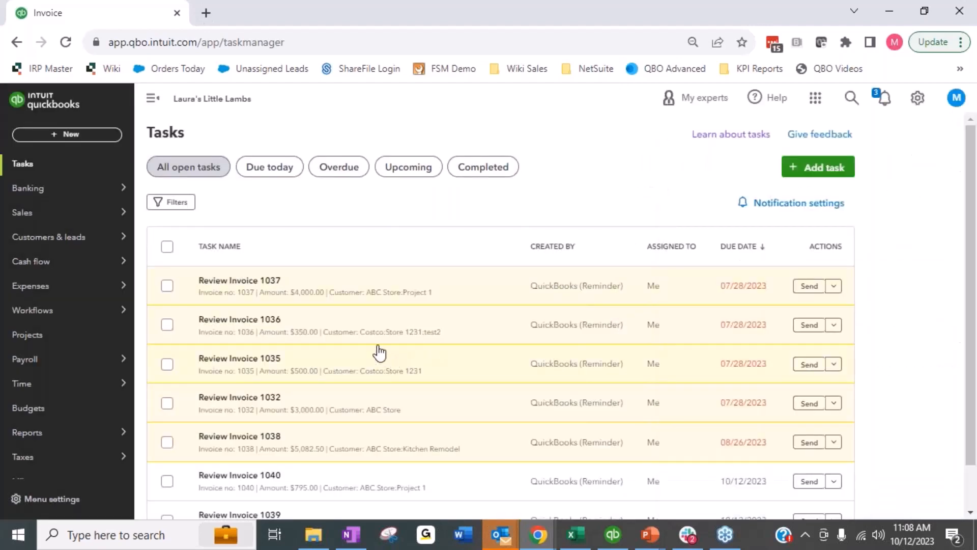
left_click(833, 286)
left_click(898, 347)
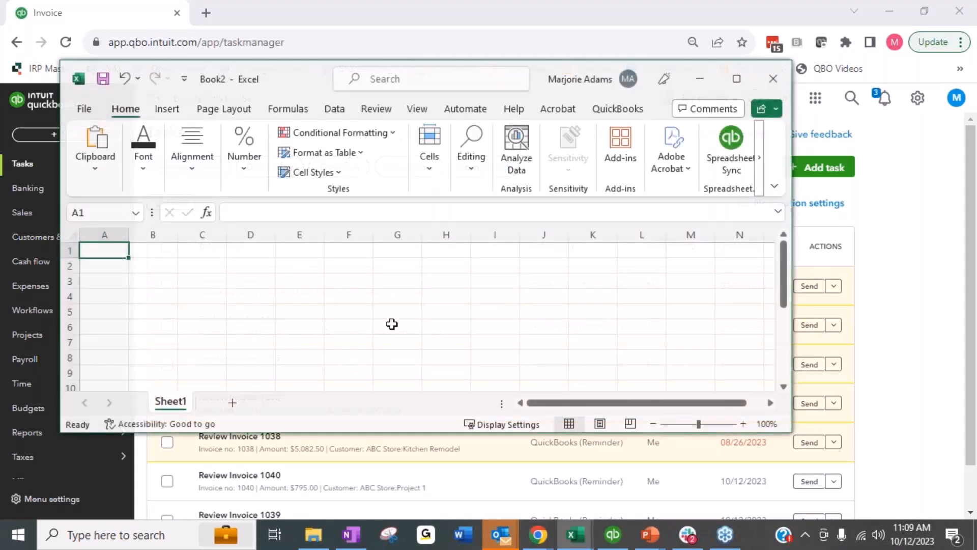
Step: Select the whole task list table and paste it into the blank Excel workbook
left_click_drag(280, 80, 279, 0)
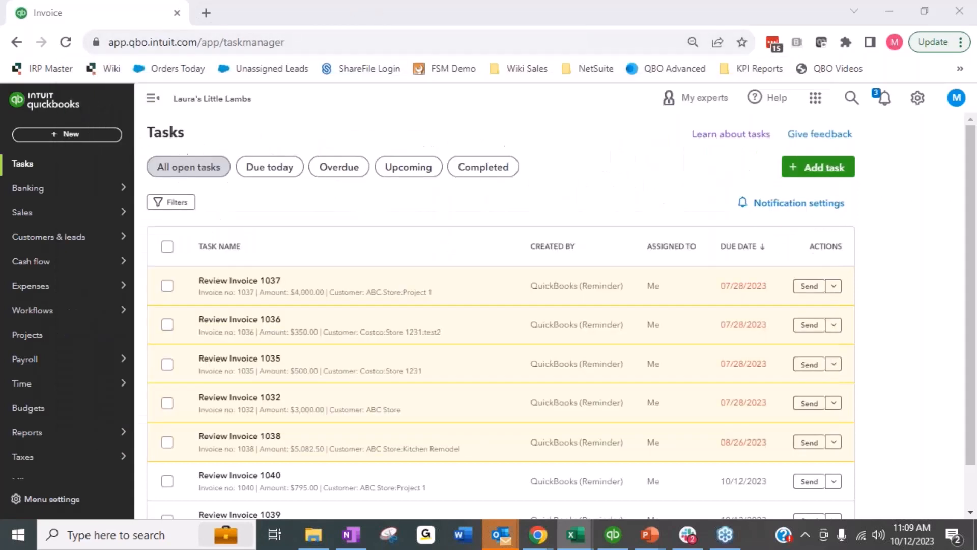
left_click(230, 240)
left_click_drag(230, 241, 780, 477)
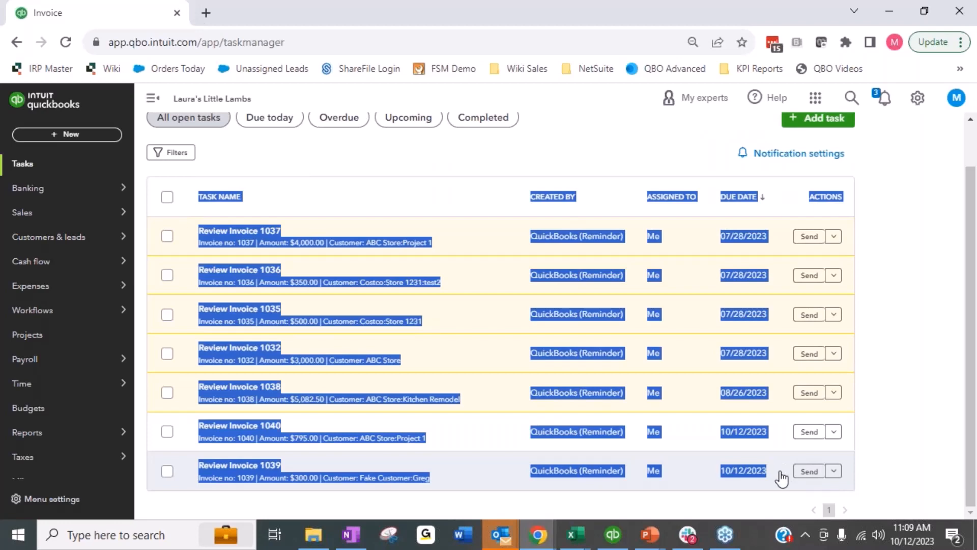
key("alt+Tab")
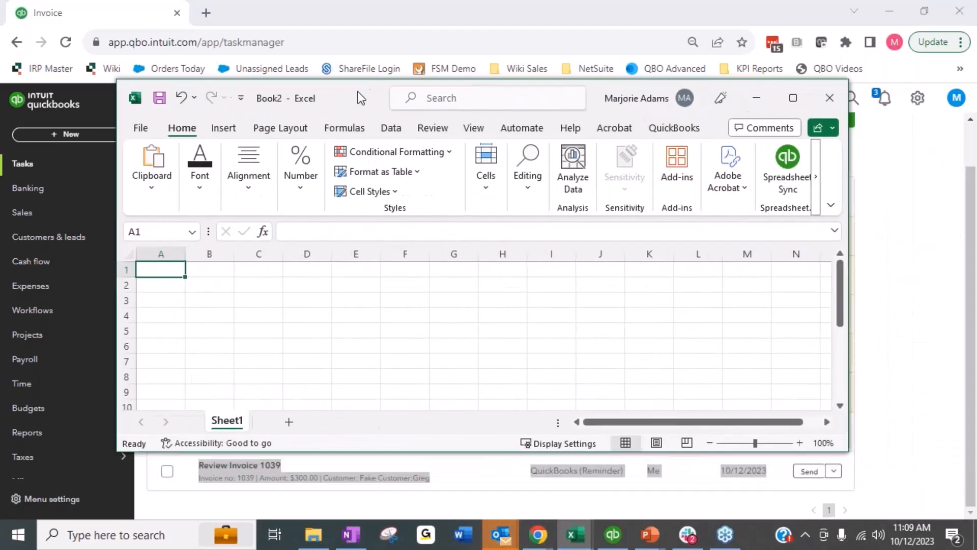
key("ctrl+v")
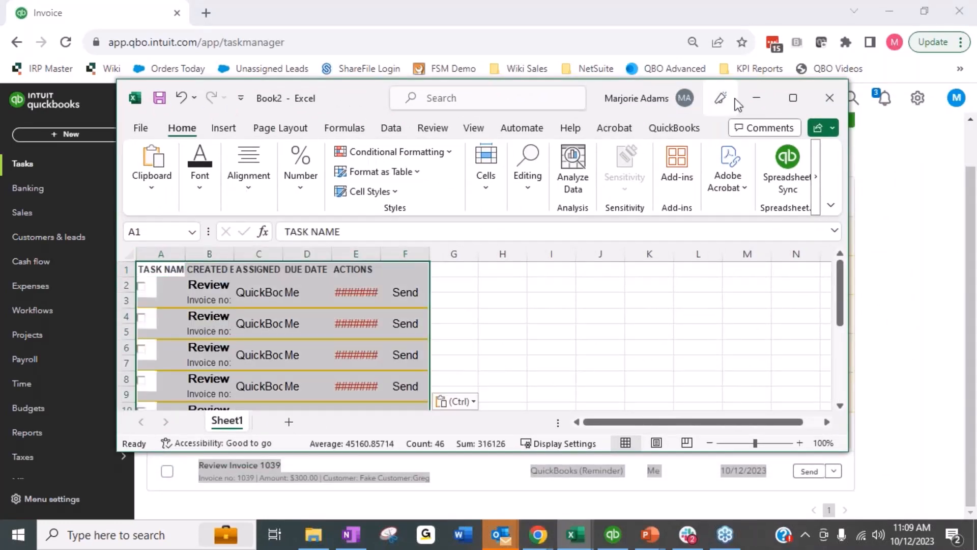
Step: Maximize the workbook, widen the pasted columns to fit the task details, and close Excel without saving
left_click(793, 98)
double_click(264, 174)
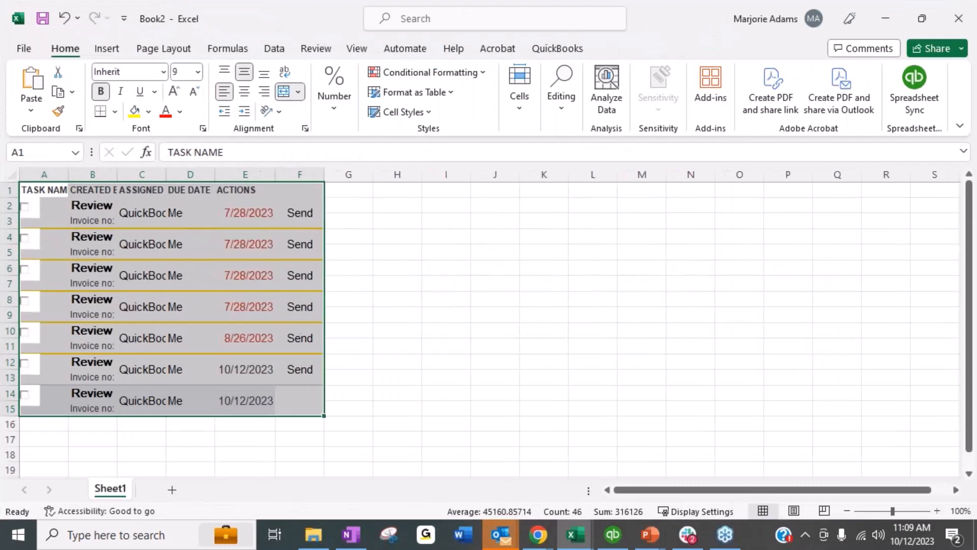
left_click_drag(214, 174, 213, 174)
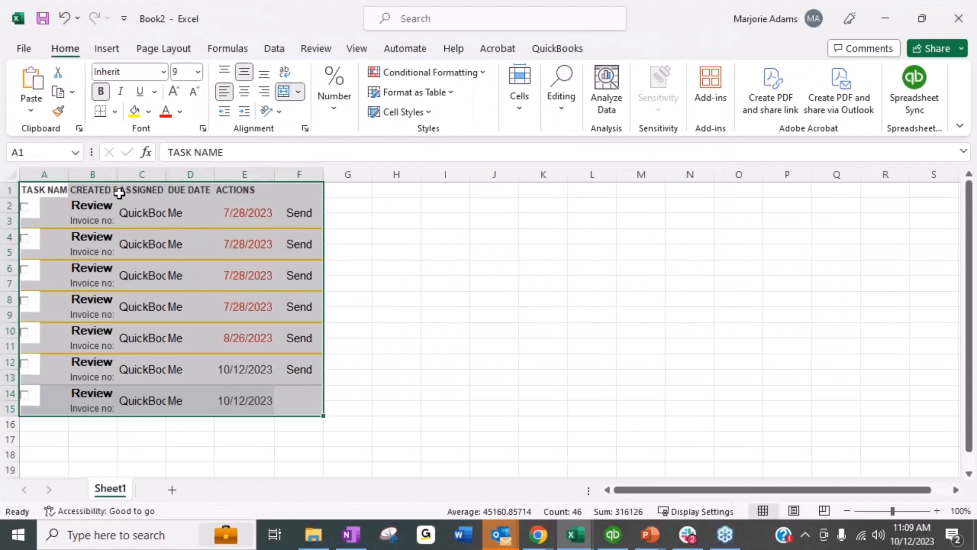
double_click(117, 175)
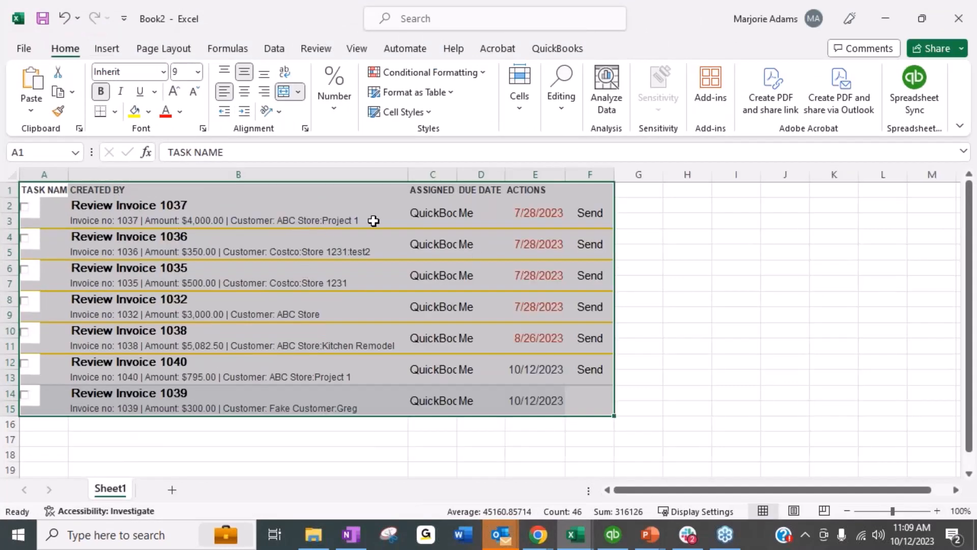
left_click(294, 376)
left_click(75, 218)
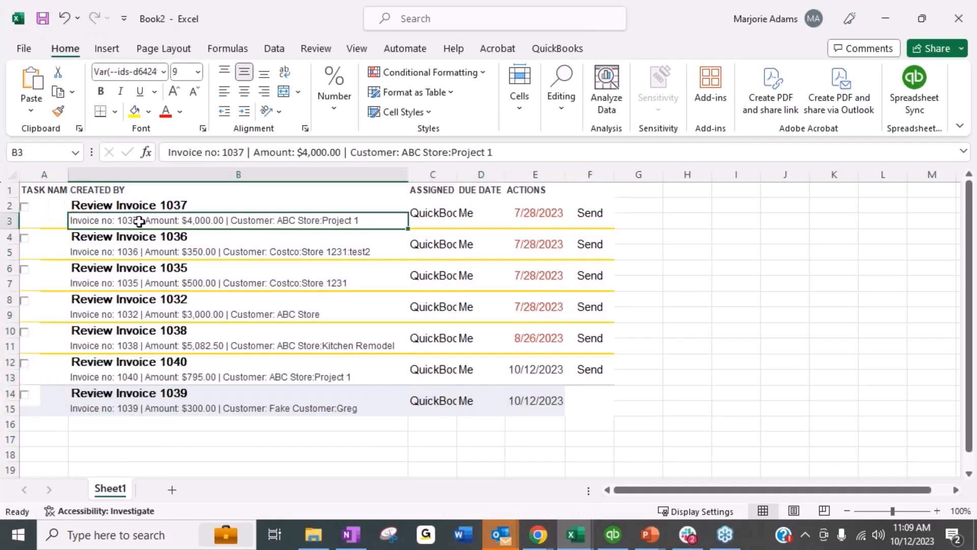
left_click(85, 206)
left_click(83, 225)
left_click_drag(457, 175, 509, 174)
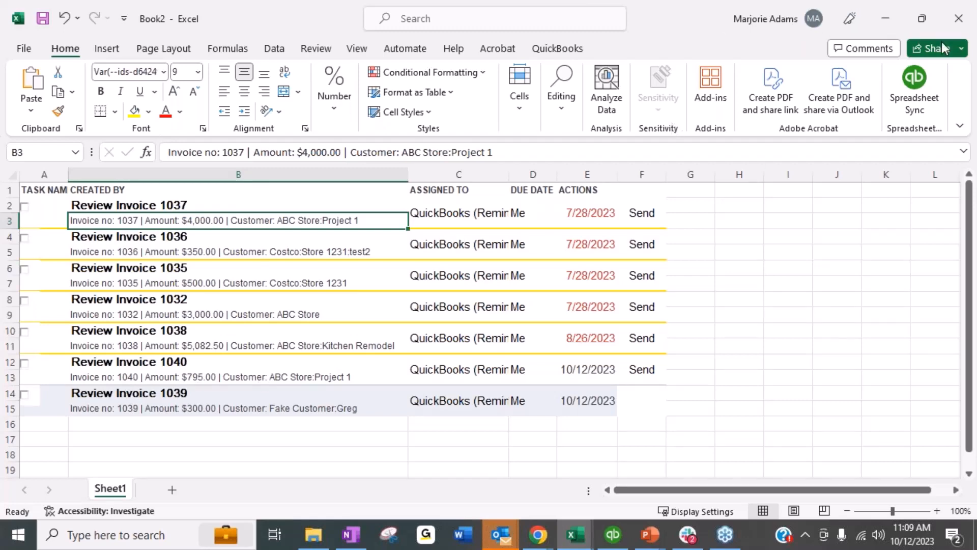
left_click(953, 20)
left_click(532, 409)
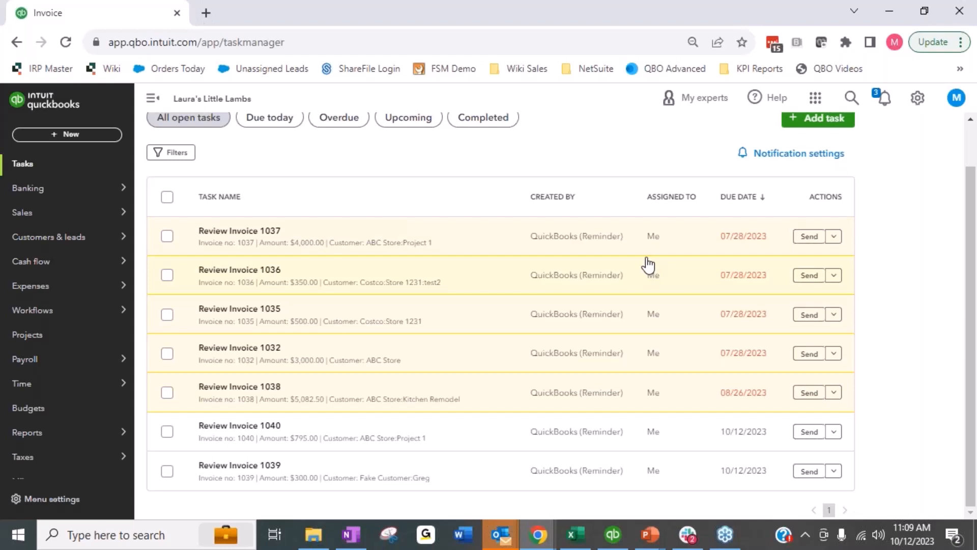
Step: Start adding a new task named Things to Remember
scroll(785, 225, "up", 1)
left_click(835, 172)
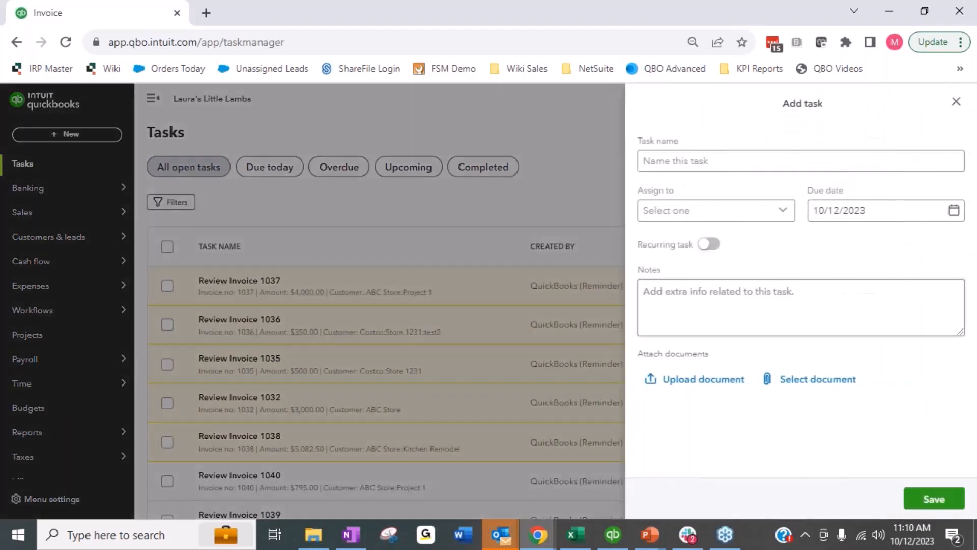
left_click(707, 162)
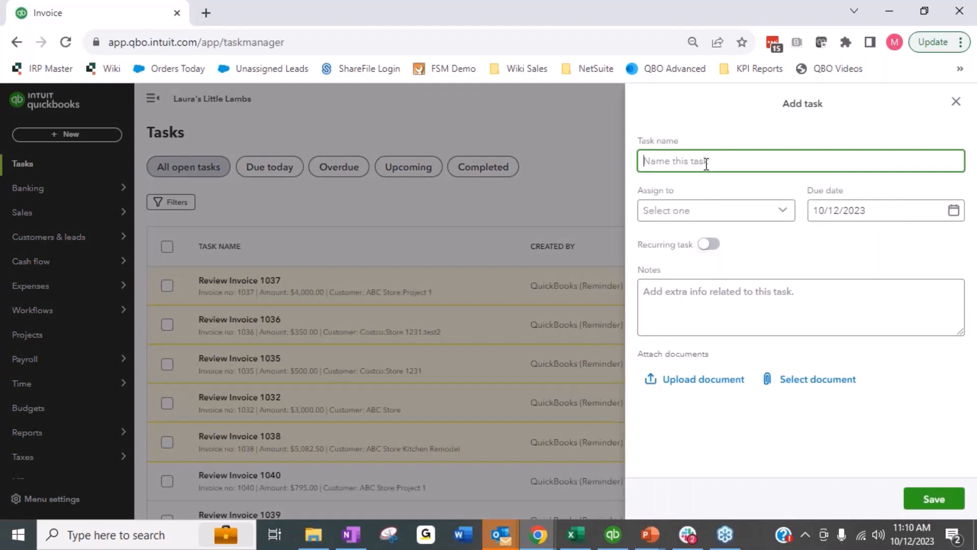
type("Things to Remember")
Step: Open the assignee list without choosing anyone and switch the new task to recurring
left_click(673, 215)
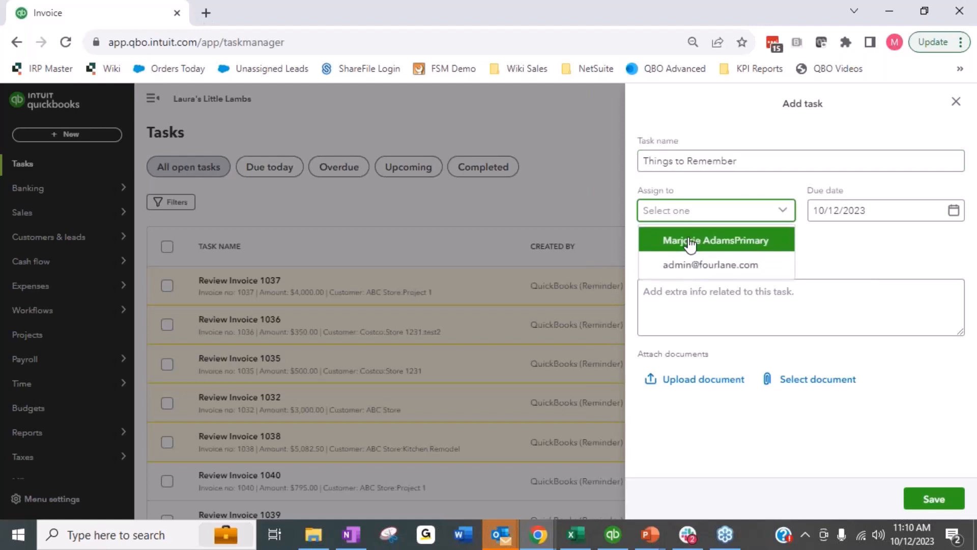
left_click_drag(684, 265, 861, 250)
left_click(861, 250)
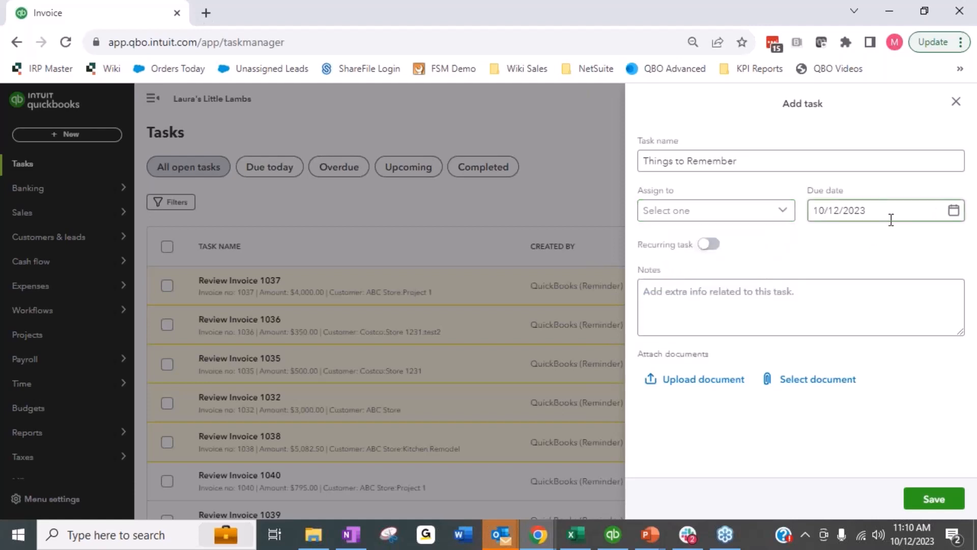
left_click(708, 245)
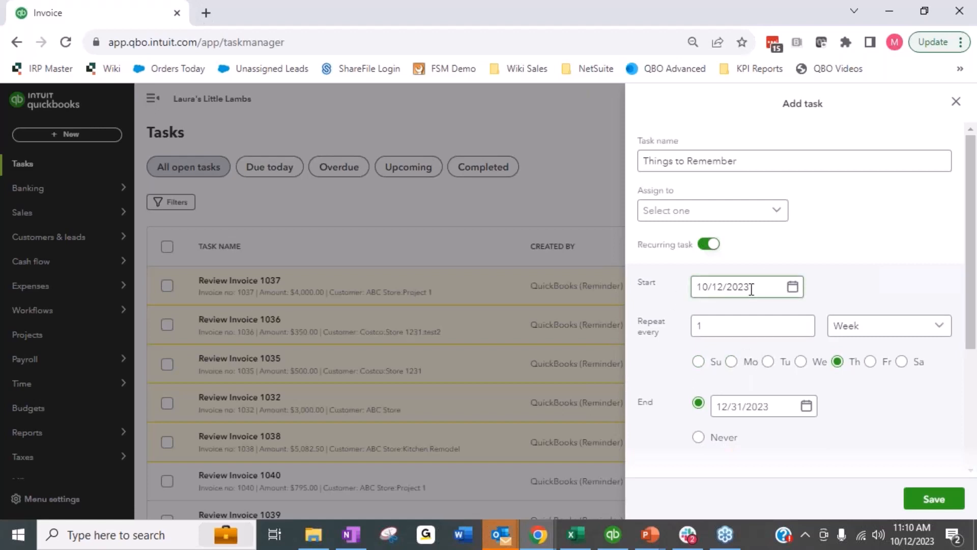
Step: Explore the repeat interval, repeat unit and weekday options of the recurring schedule
left_click(744, 331)
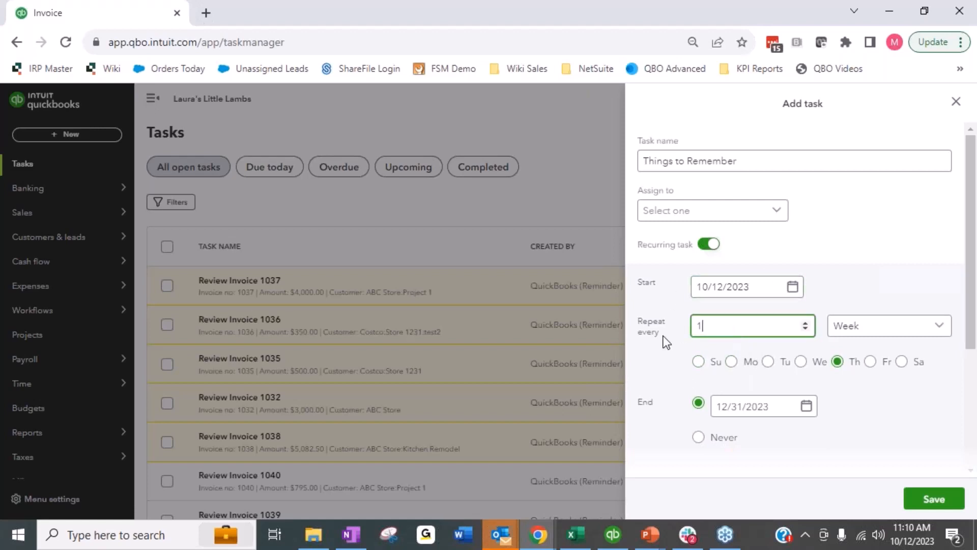
left_click(939, 328)
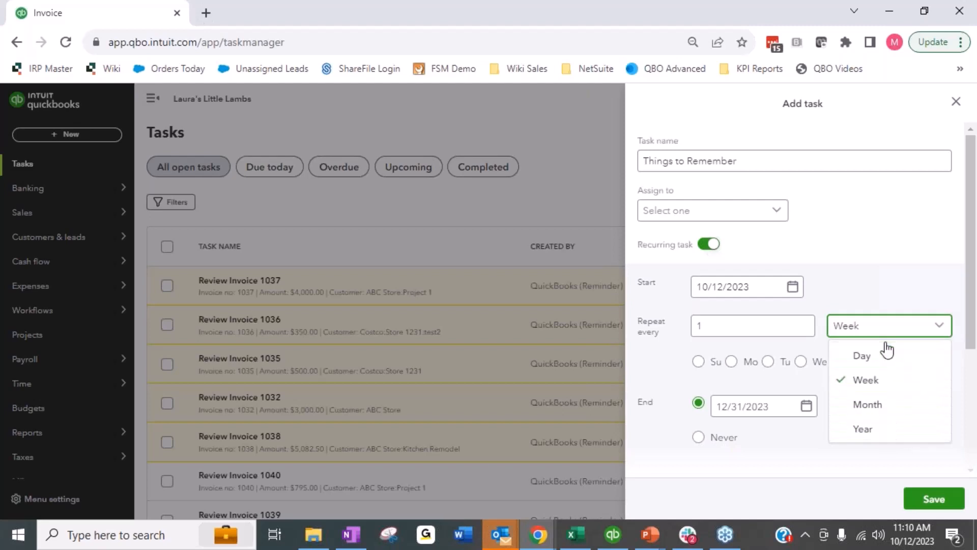
double_click(887, 392)
left_click(888, 240)
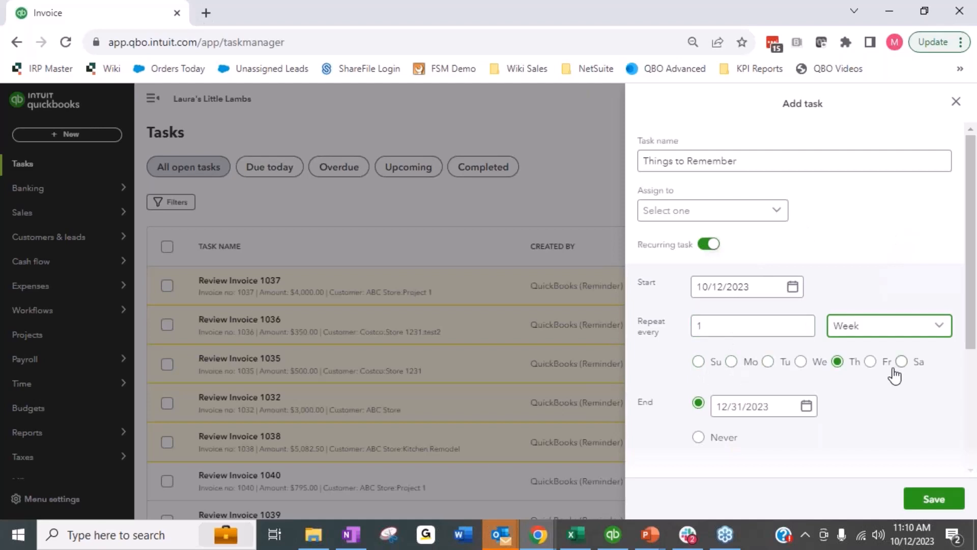
left_click(733, 363)
left_click(837, 362)
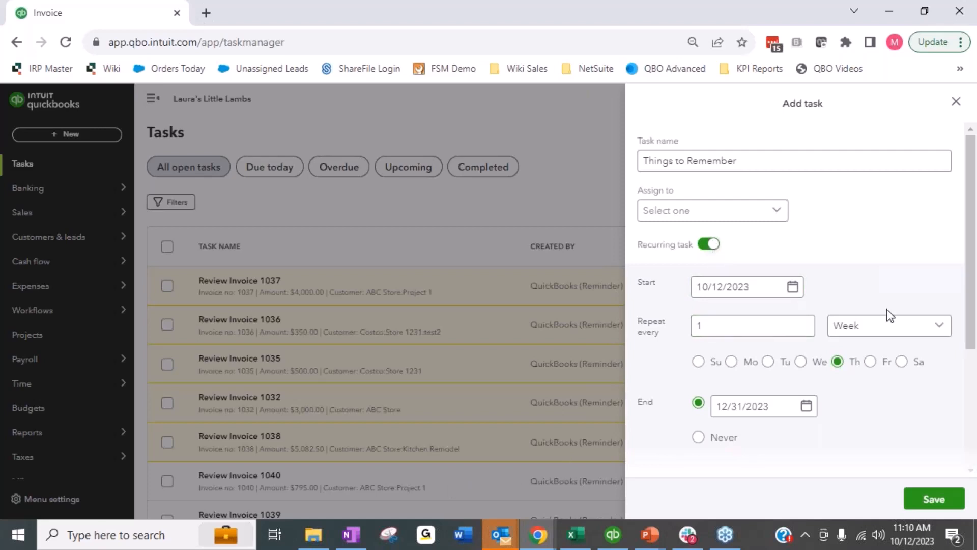
Step: Set the task to repeat monthly on the 15th of the month, then close the panel without saving
left_click(873, 332)
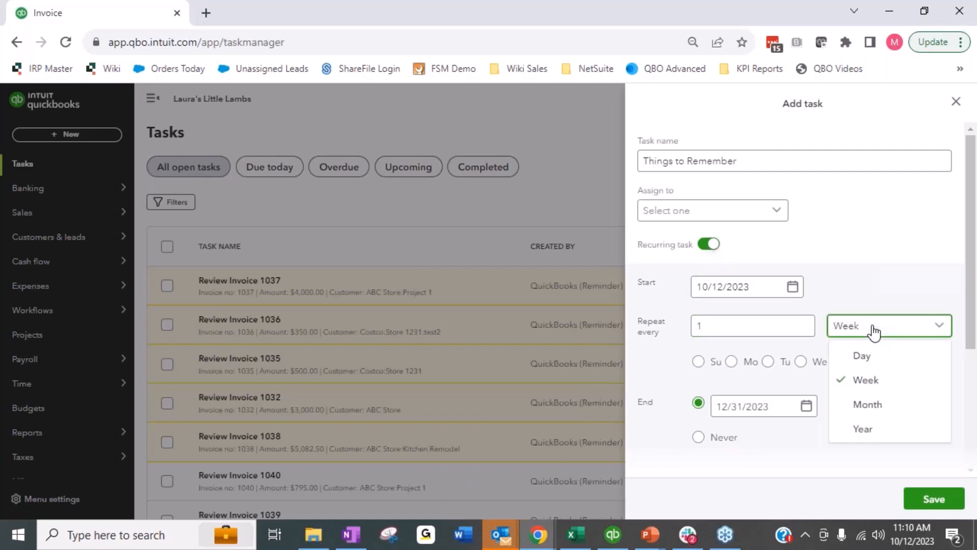
left_click(868, 404)
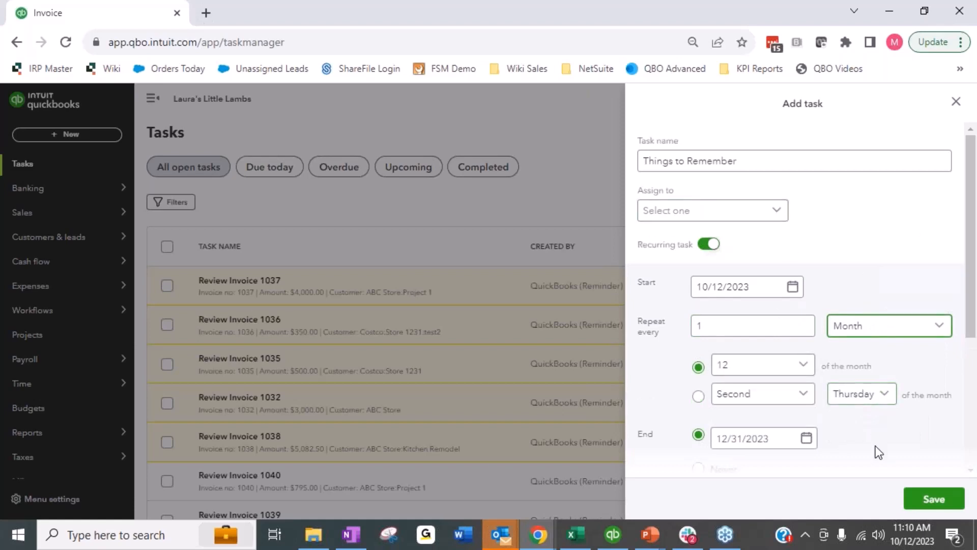
left_click(790, 370)
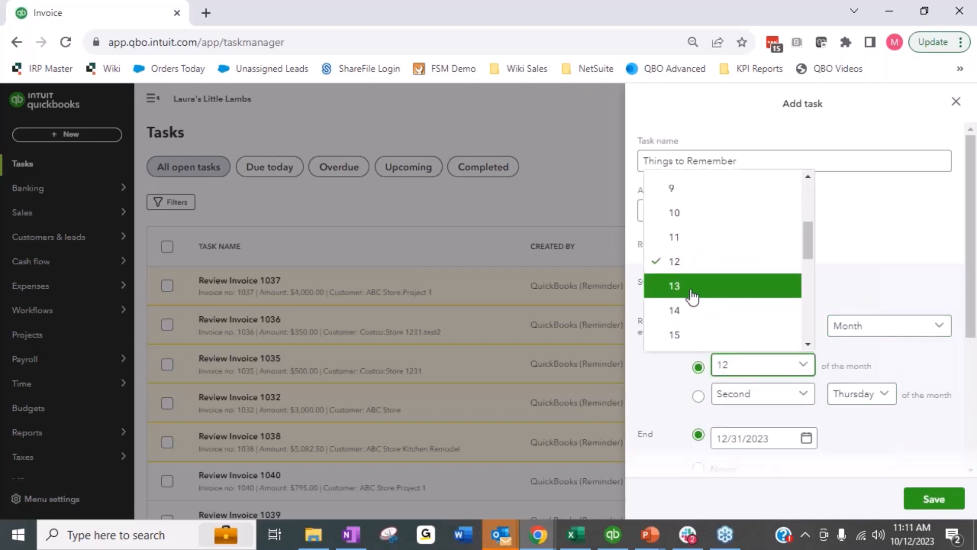
left_click(693, 336)
scroll(779, 309, "down", 3)
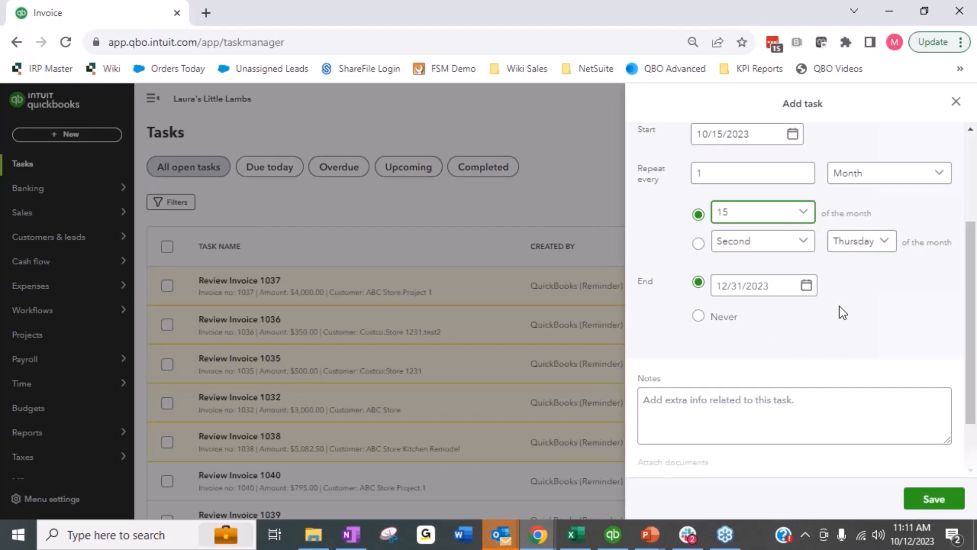
left_click(956, 105)
left_click(518, 313)
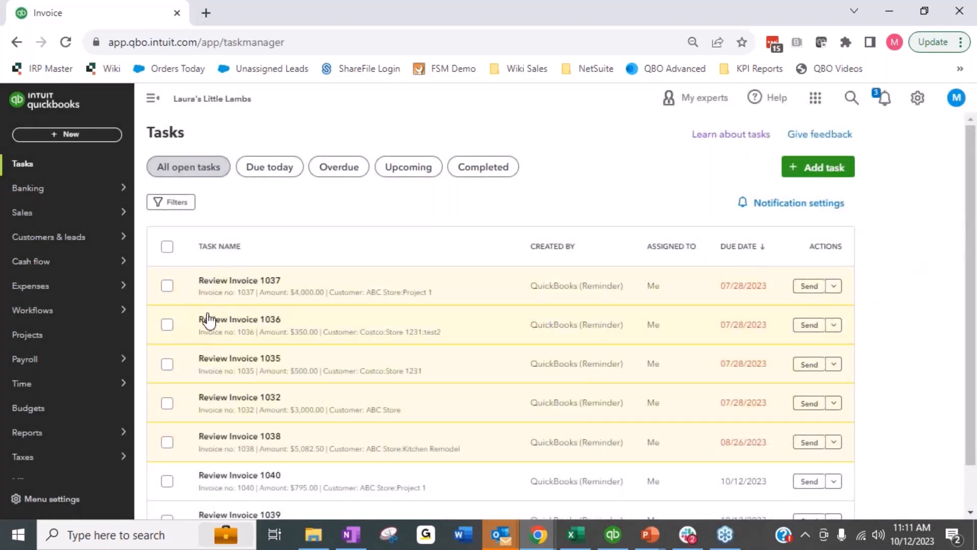
Step: Open the Workflows templates page and dismiss the custom workflow tip and the video banner
mouse_move(13, 314)
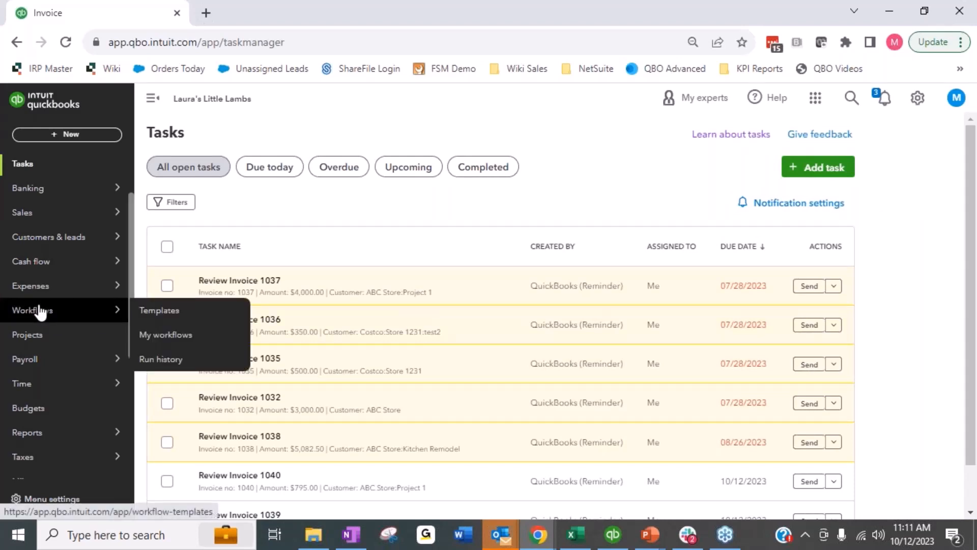
left_click(40, 312)
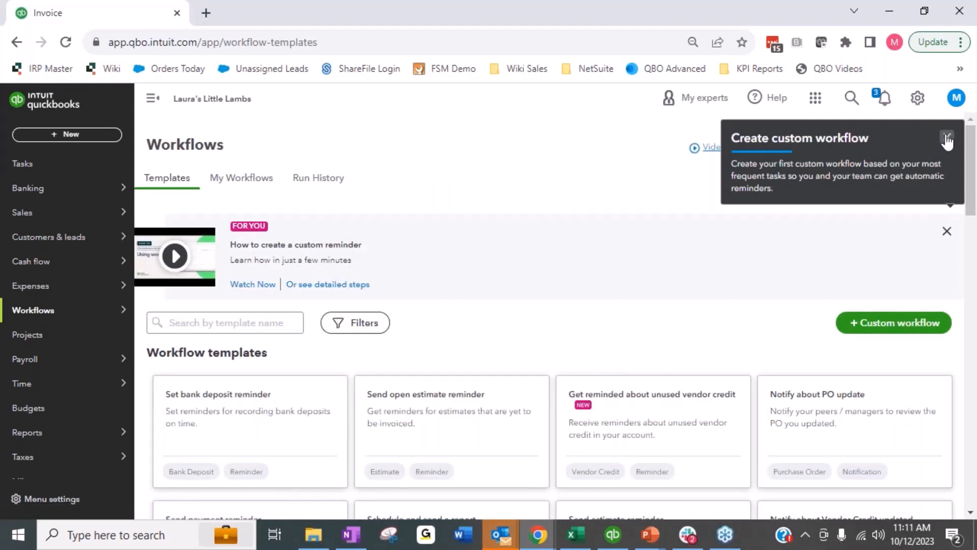
left_click(948, 137)
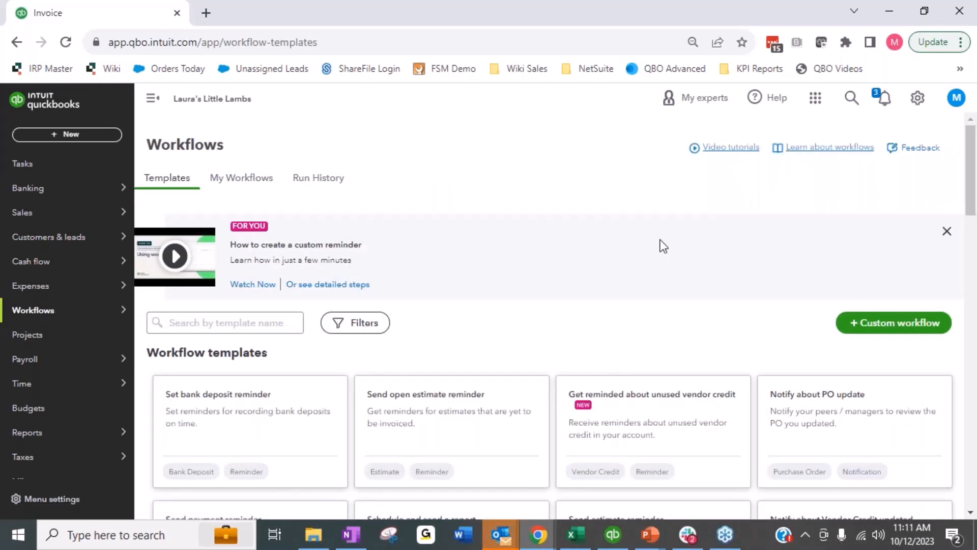
left_click(947, 230)
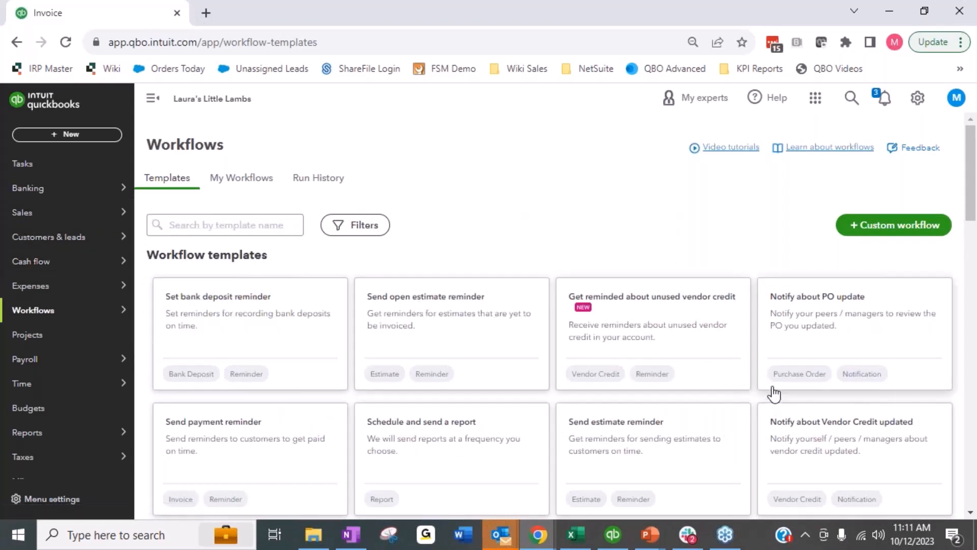
Step: Search the workflow templates for vendo
left_click(224, 226)
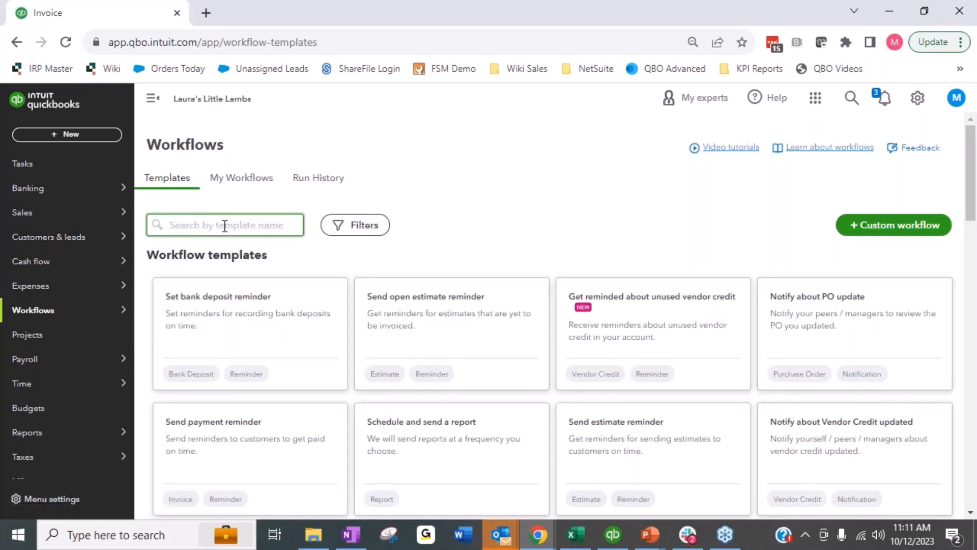
type("ven")
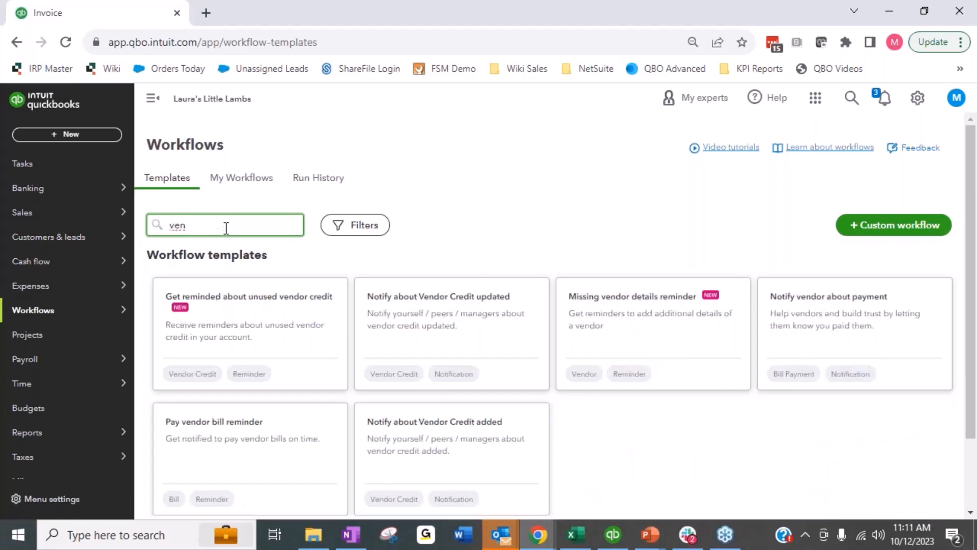
type("do")
scroll(251, 251, "down", 2)
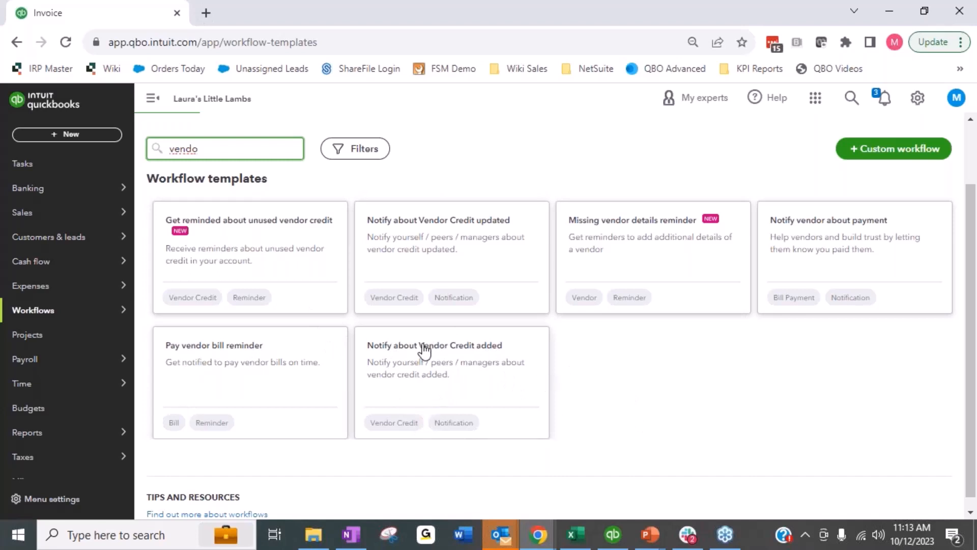
Step: Open the unused vendor credit reminder template and name the workflow Vendor Refund Request
left_click(220, 260)
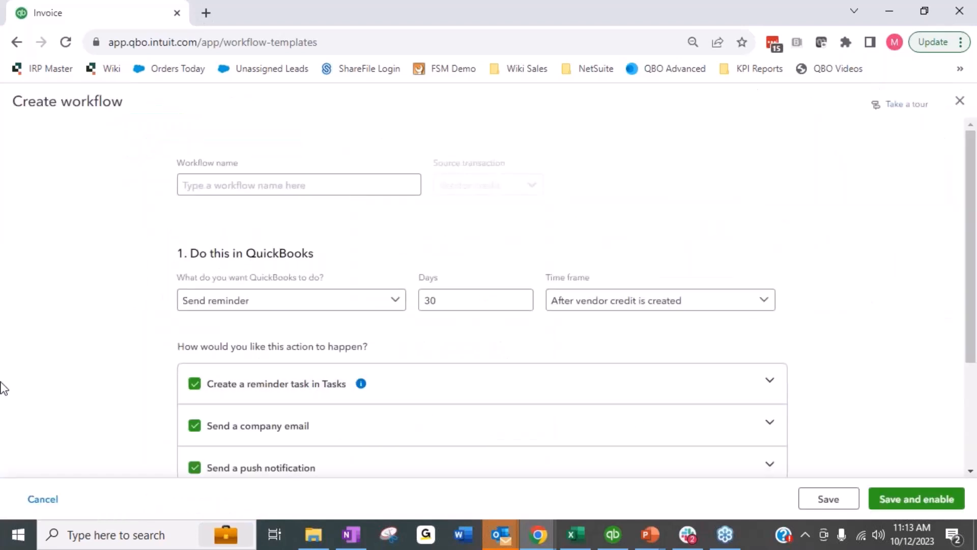
left_click(203, 184)
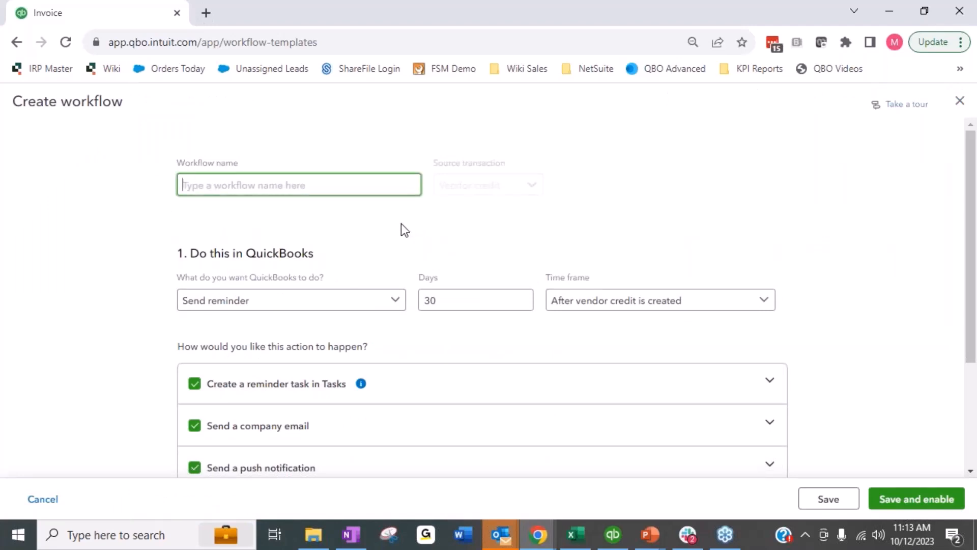
type("V")
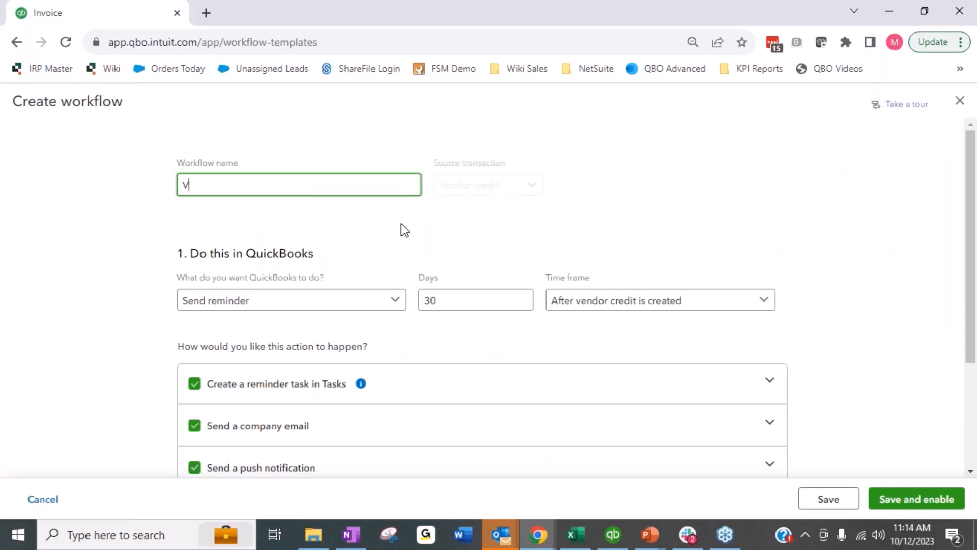
type("endor Credit")
key("BackSpace")
key("BackSpace")
key("BackSpace")
key("BackSpace")
key("BackSpace")
type("Refun")
key("BackSpace")
key("BackSpace")
type("und Request")
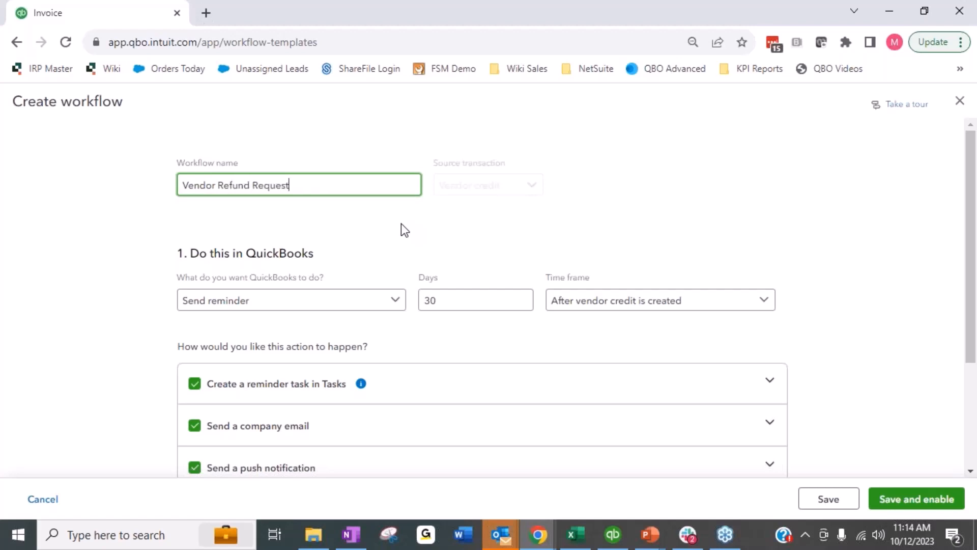
Step: Review the workflow's reminder action, days and time frame options
left_click(250, 304)
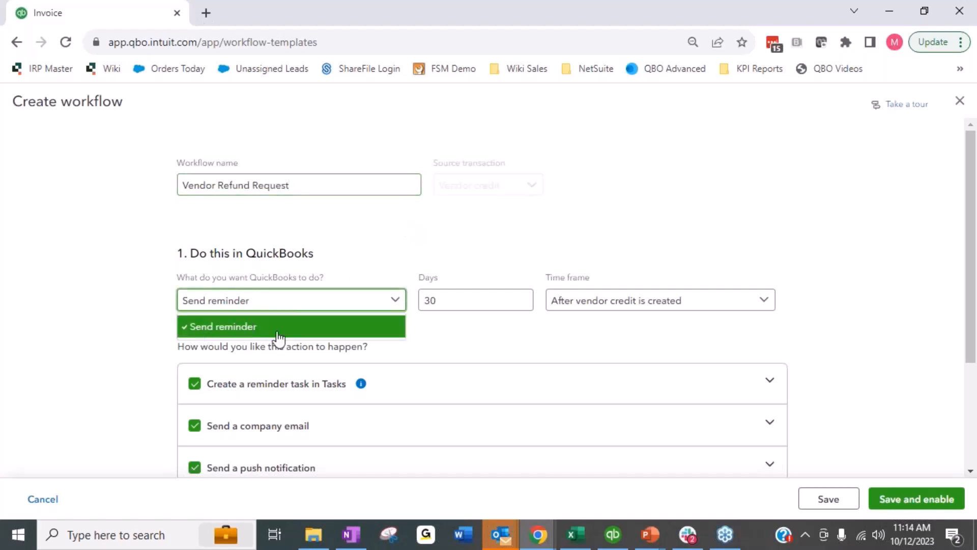
left_click(290, 331)
left_click(455, 300)
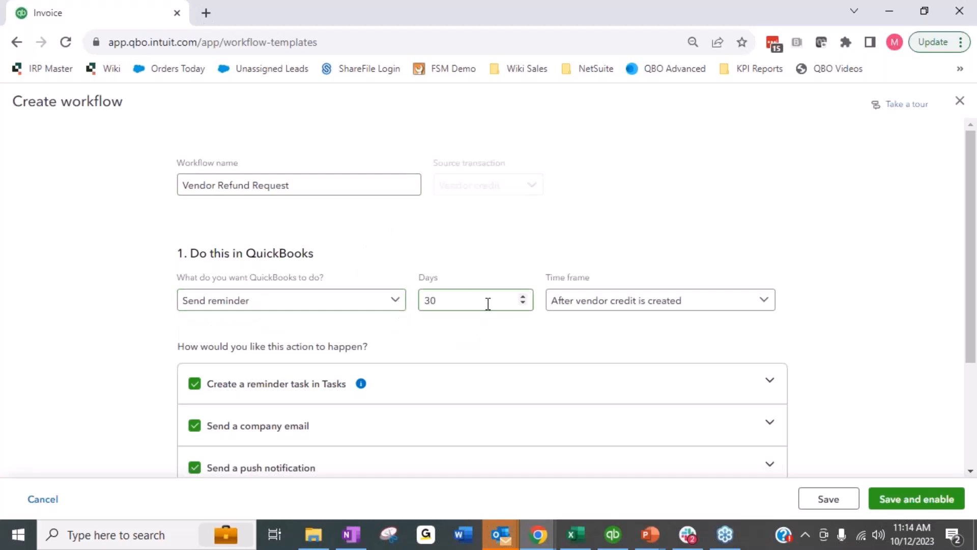
left_click(642, 306)
left_click(556, 324)
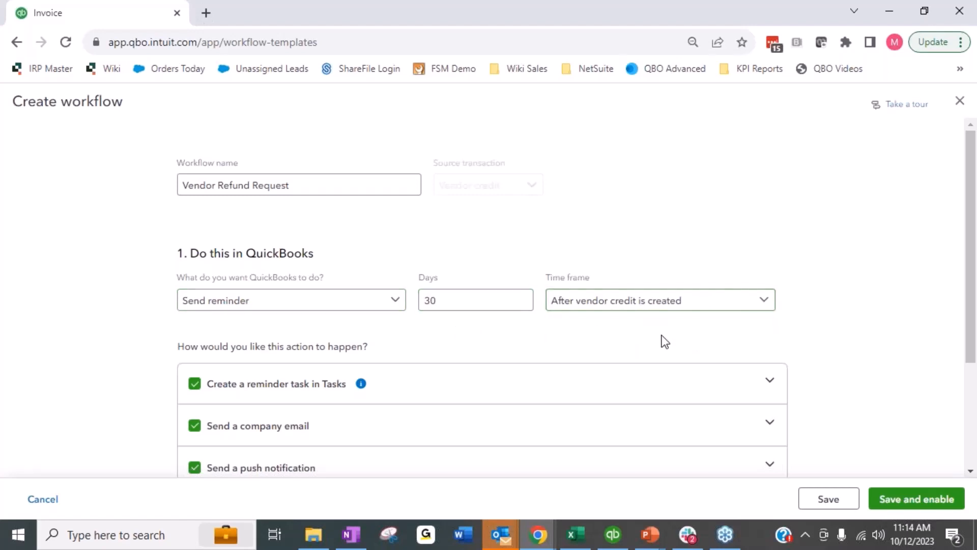
scroll(618, 236, "down", 3)
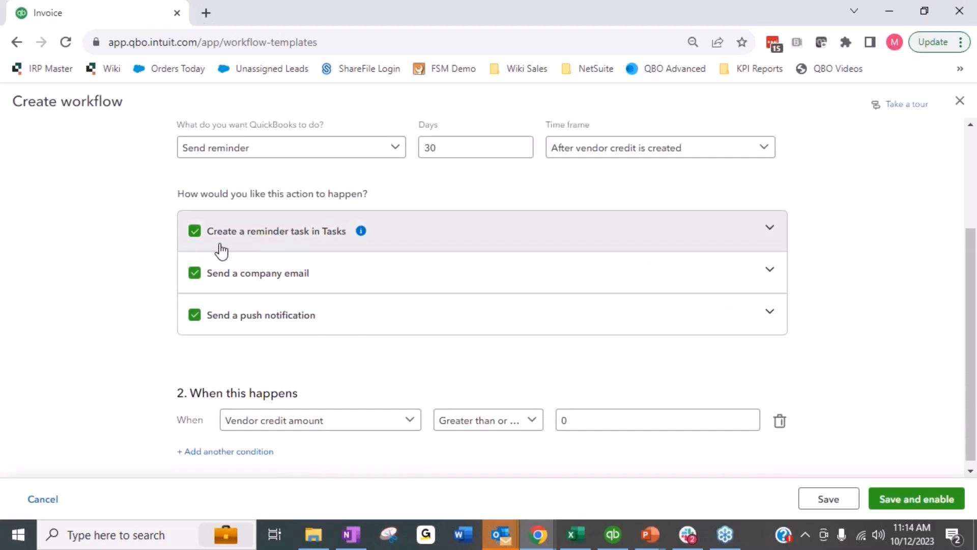
left_click_drag(184, 199, 365, 194)
left_click(454, 196)
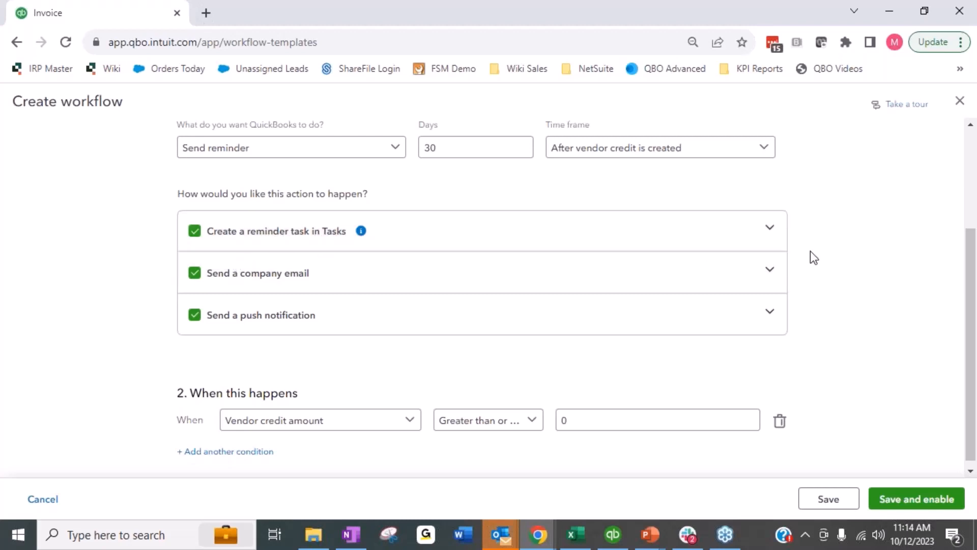
Step: Expand the reminder task settings and review the options for who the task is assigned to
left_click(777, 235)
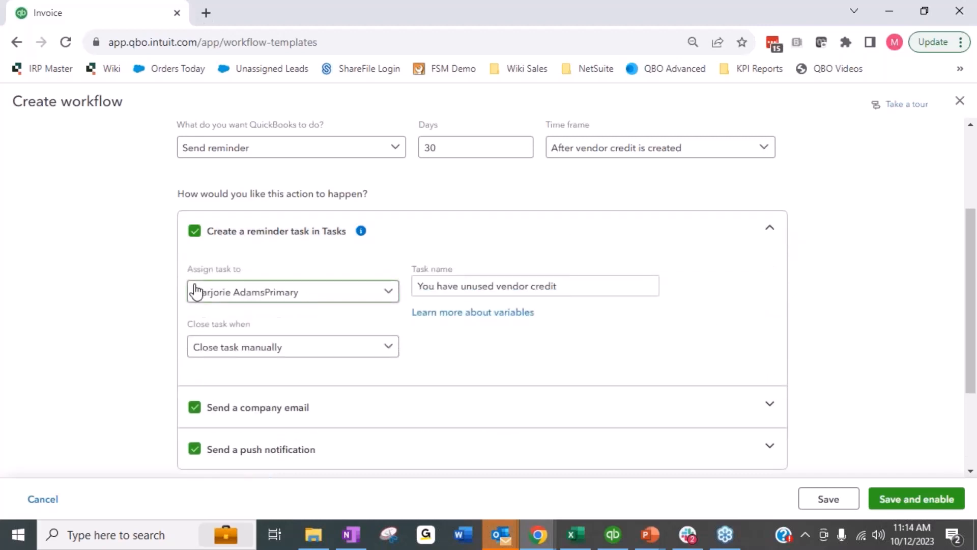
left_click(334, 296)
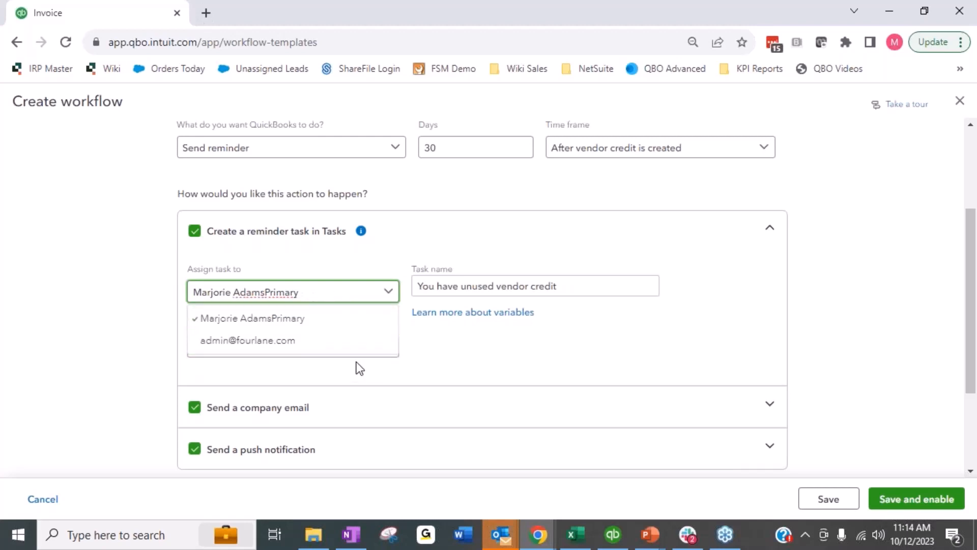
left_click(545, 350)
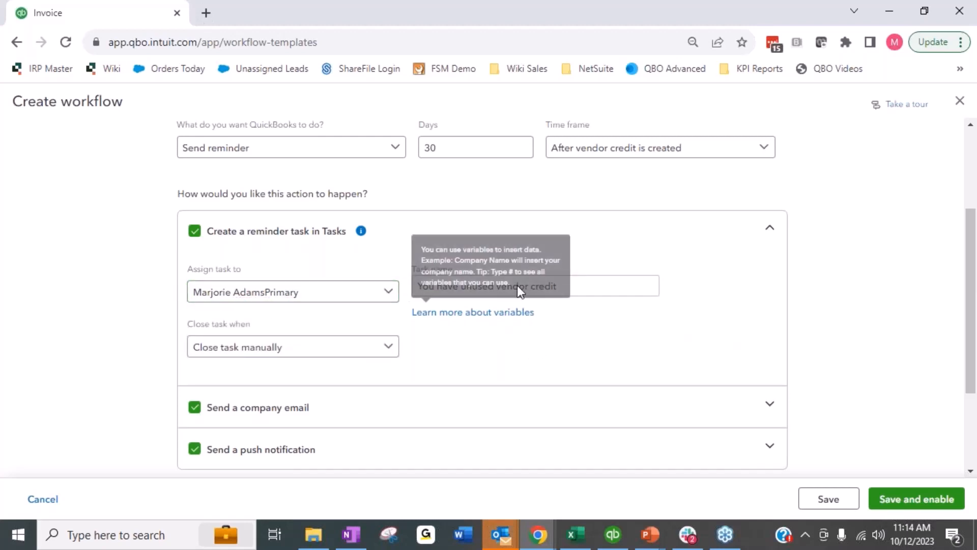
Step: Rename the reminder task Ask for Refund from Vendor
left_click(626, 282)
left_click_drag(626, 283, 395, 286)
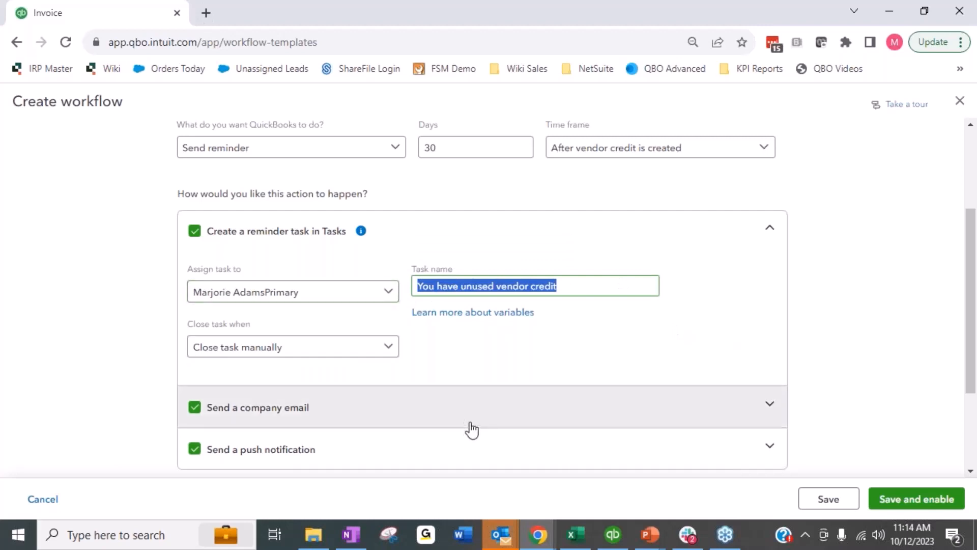
key("End")
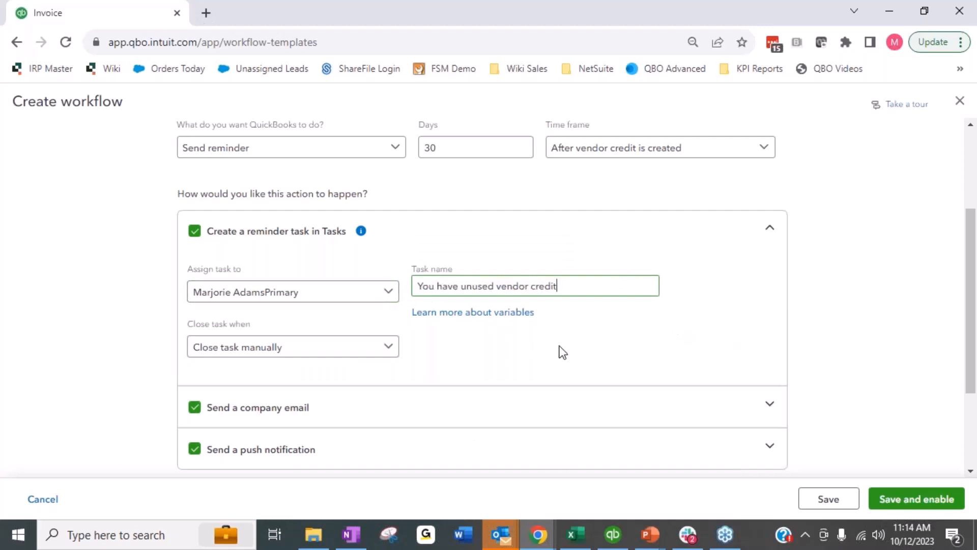
key("ctrl+BackSpace")
key("ctrl+BackSpace")
key("ctrl+BackSpace")
key("ctrl+BackSpace")
key("ctrl+BackSpace")
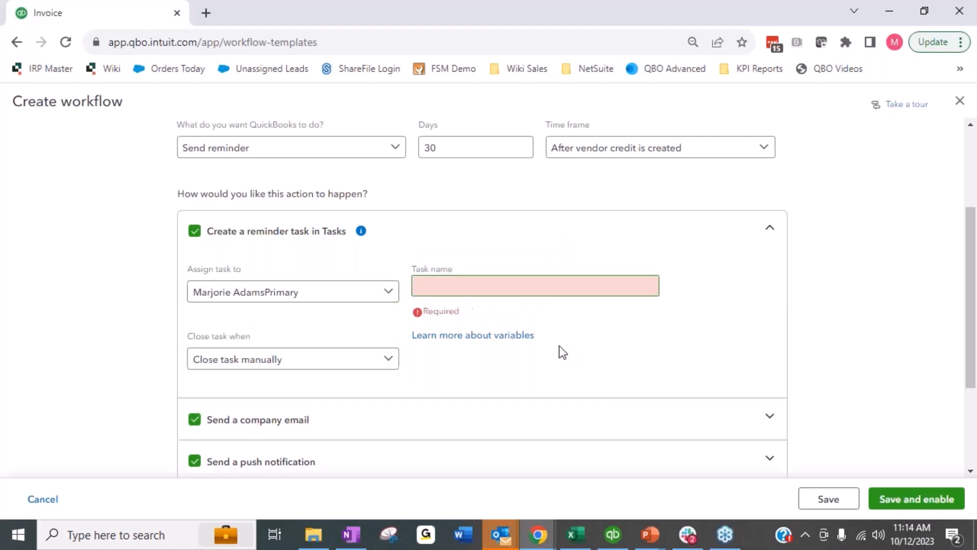
type("Ask for R")
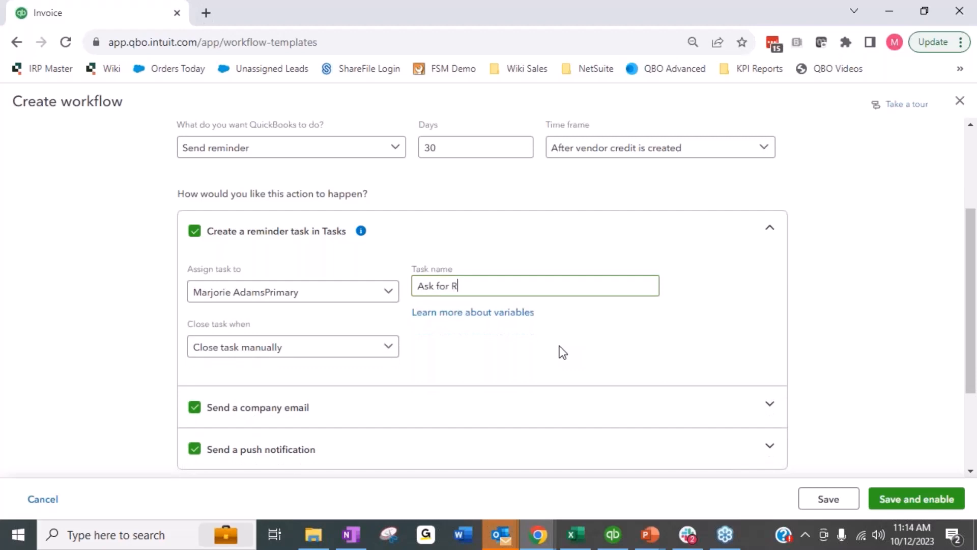
type("efund from Vendor")
Step: Check the close-task options, keeping the task set to close manually
mouse_move(565, 309)
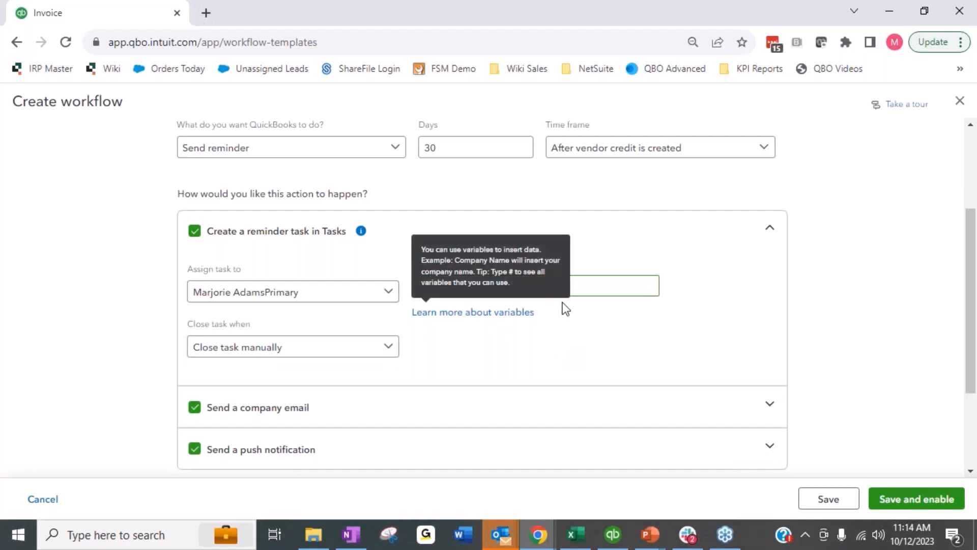
left_click(373, 354)
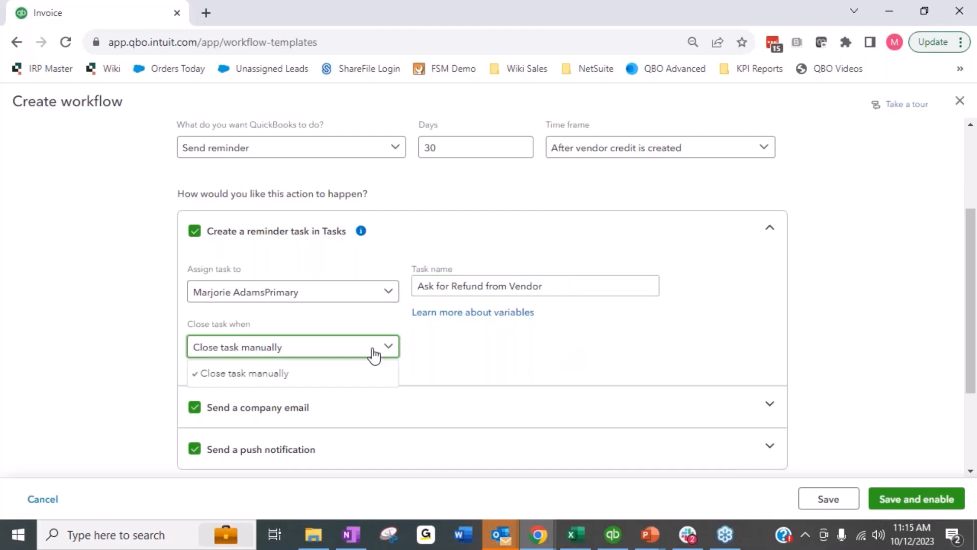
left_click(364, 379)
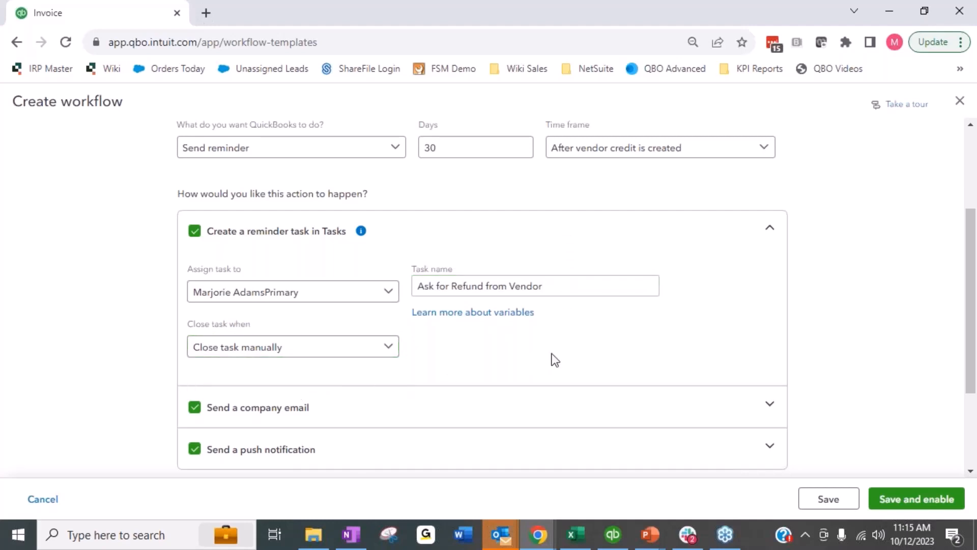
Step: Examine the company email and push notification settings of the workflow
scroll(555, 356, "down", 3)
left_click(515, 280)
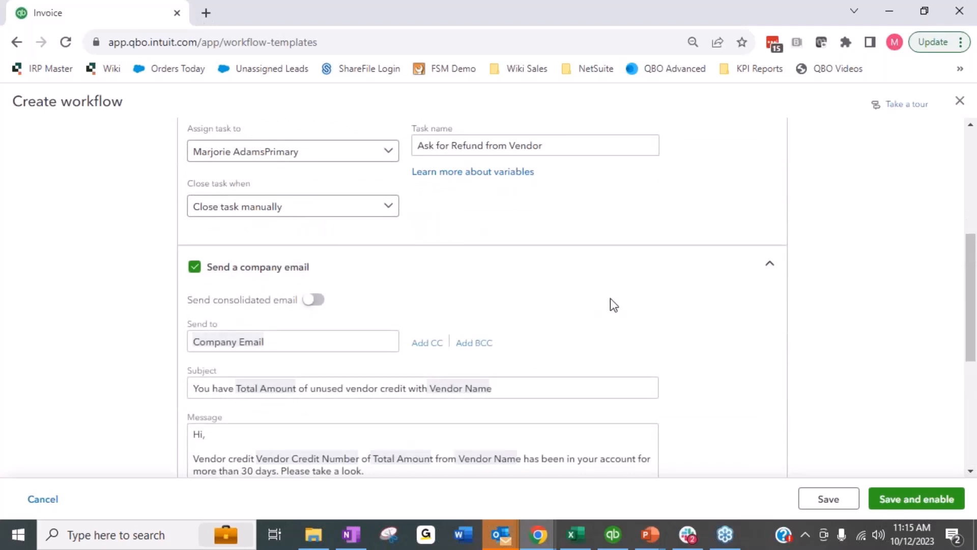
left_click(307, 349)
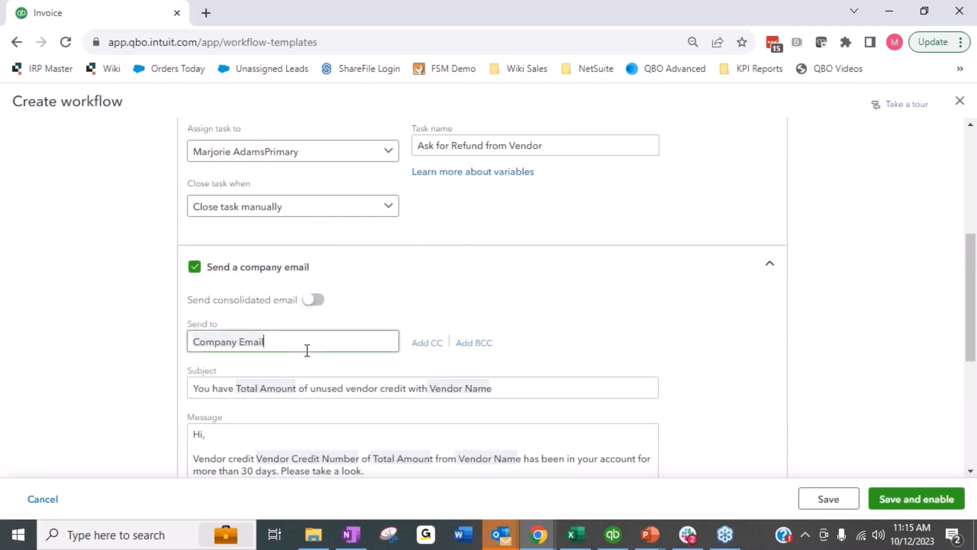
left_click_drag(352, 343, 148, 349)
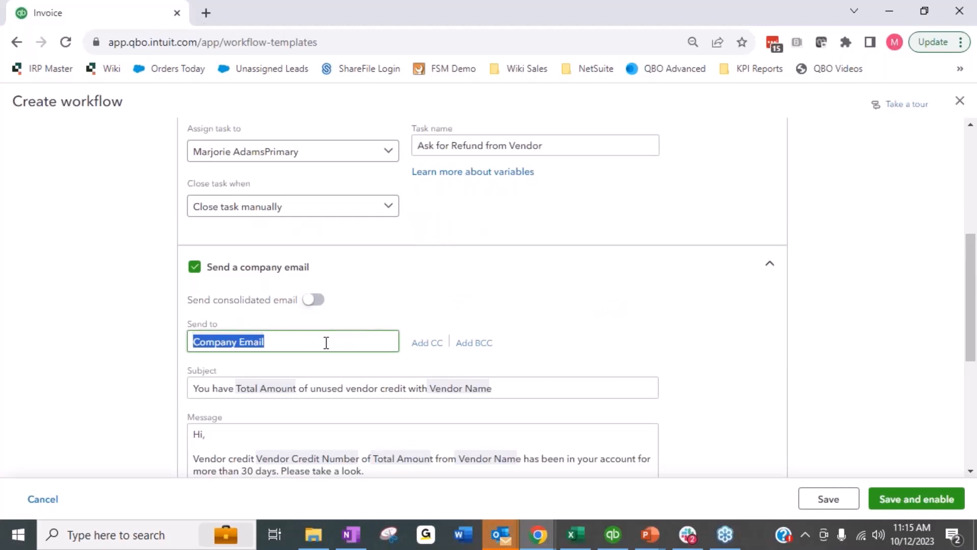
scroll(358, 327, "down", 3)
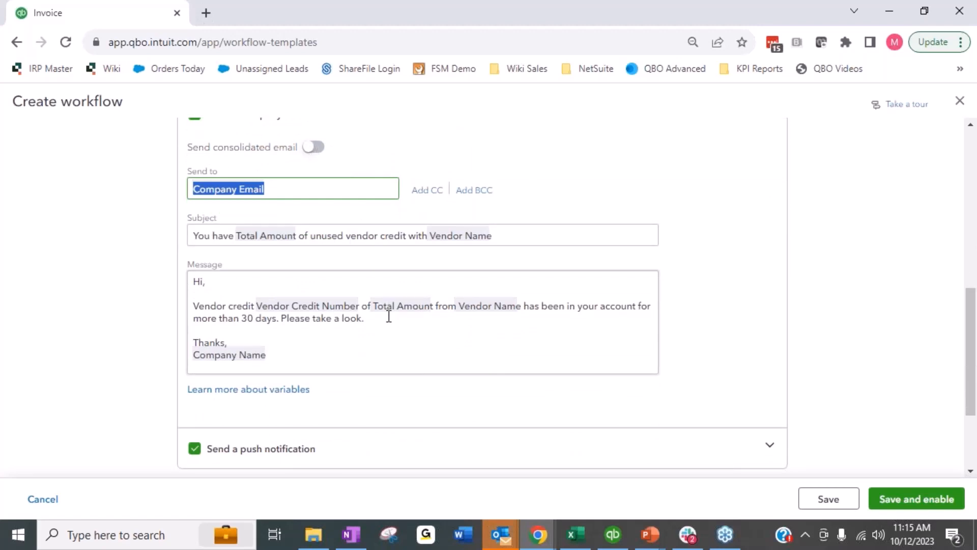
scroll(389, 316, "up", 3)
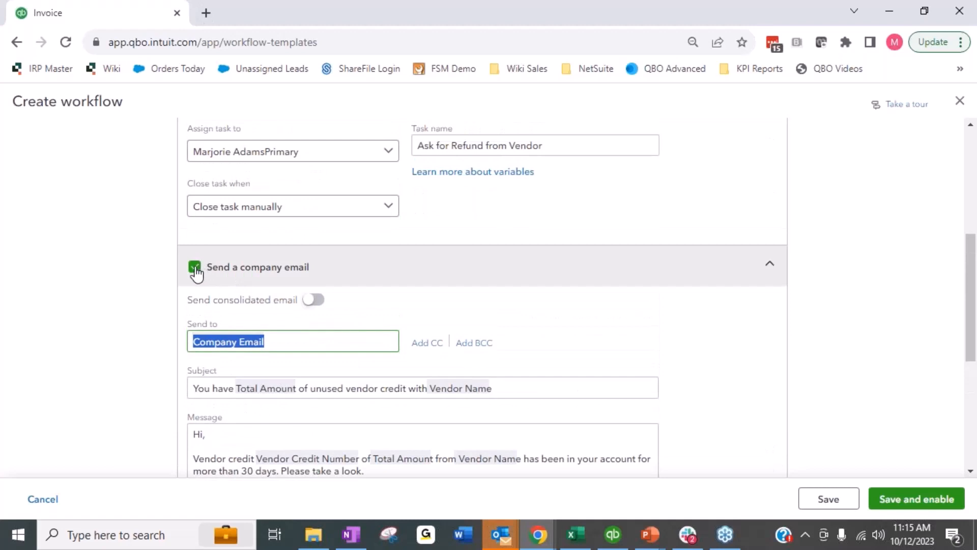
left_click(768, 265)
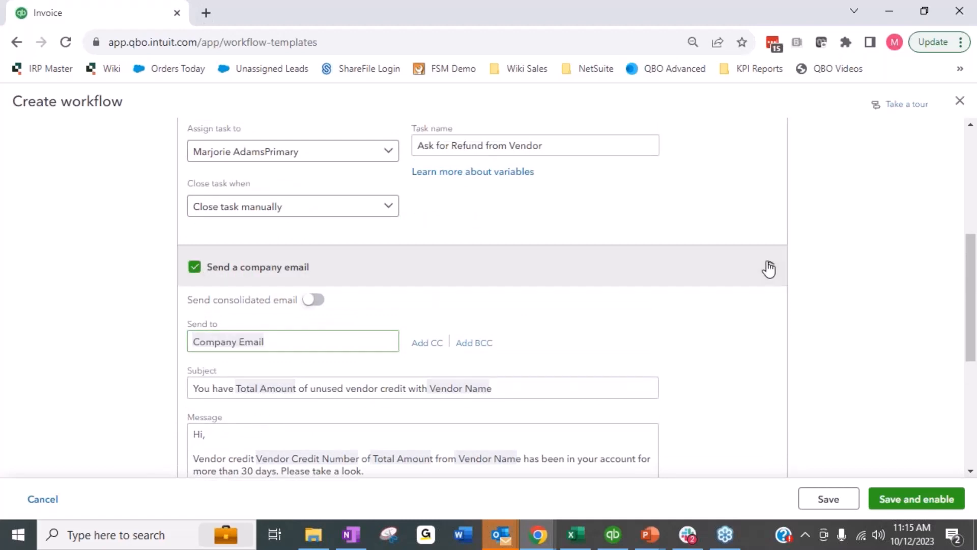
left_click(227, 318)
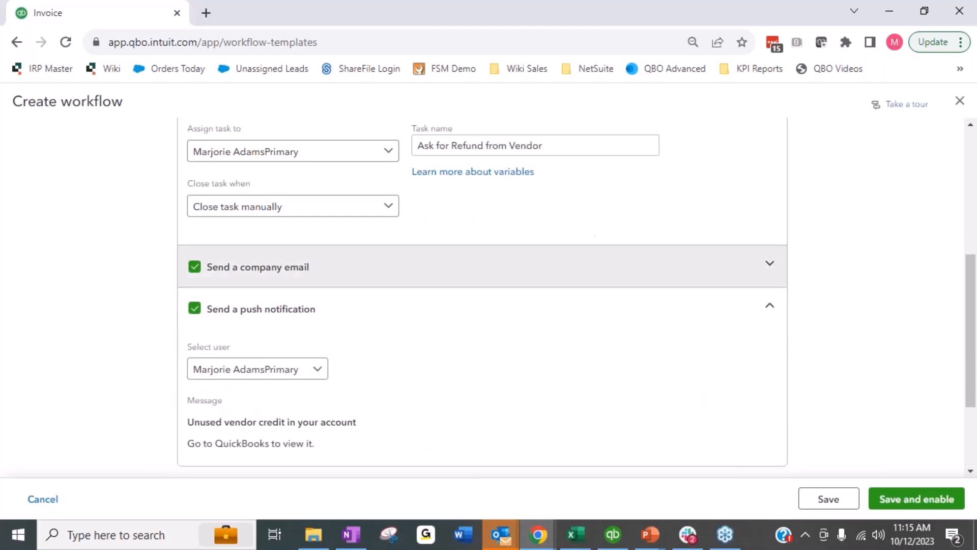
left_click(774, 309)
scroll(411, 366, "up", 3)
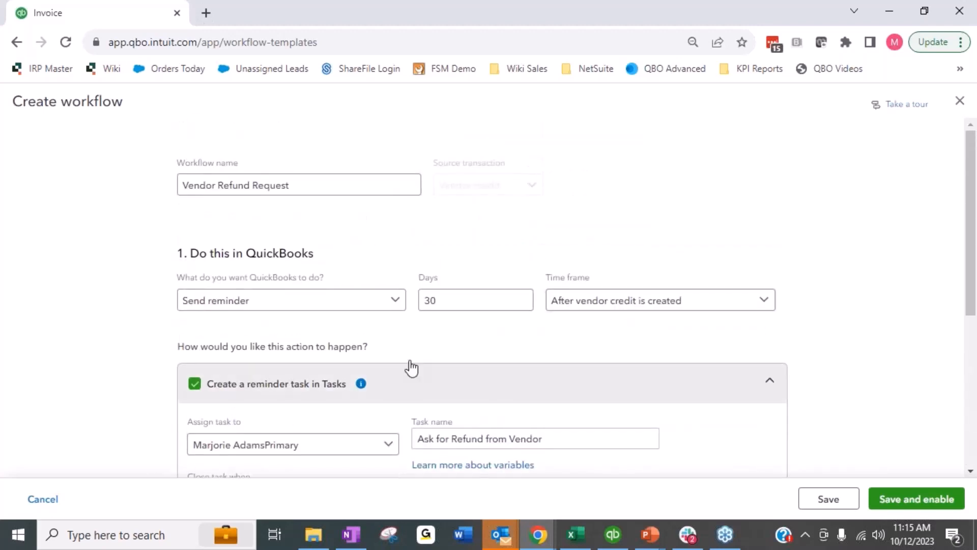
scroll(449, 331, "down", 3)
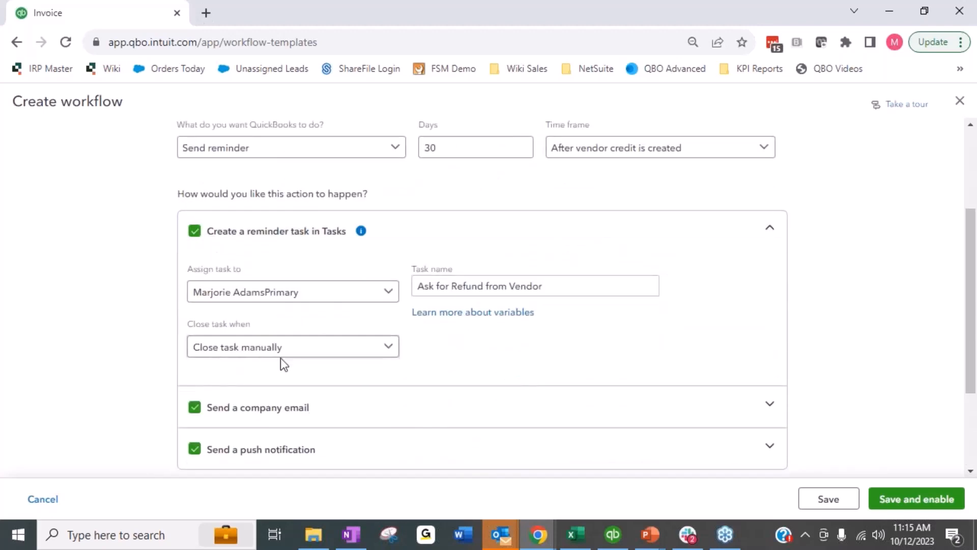
mouse_move(494, 301)
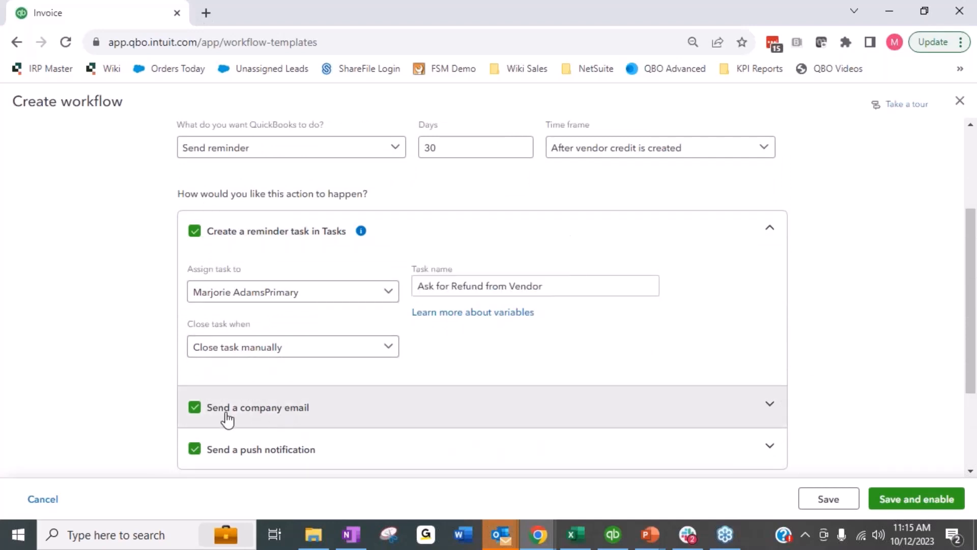
Step: Turn off the company email and push notification actions for the workflow
left_click(194, 408)
scroll(149, 429, "down", 8)
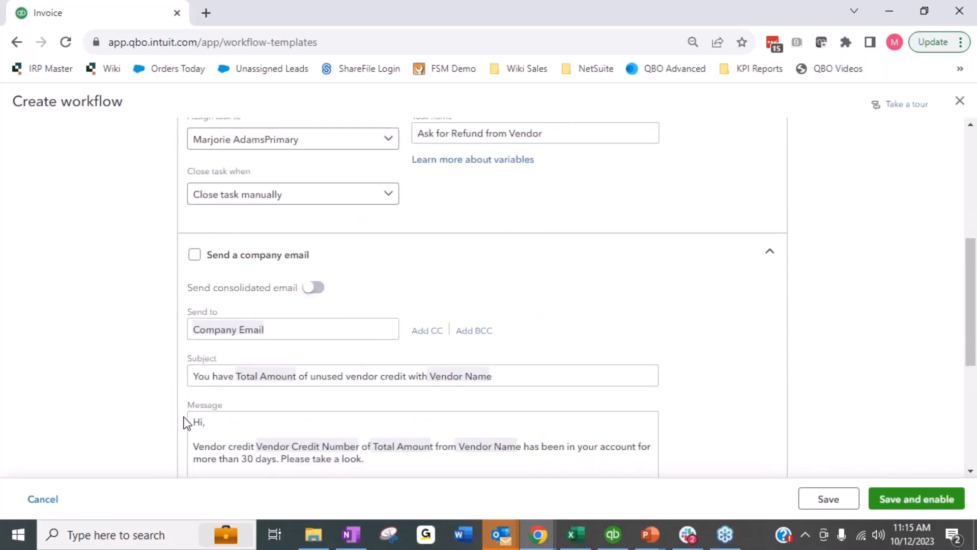
left_click(196, 310)
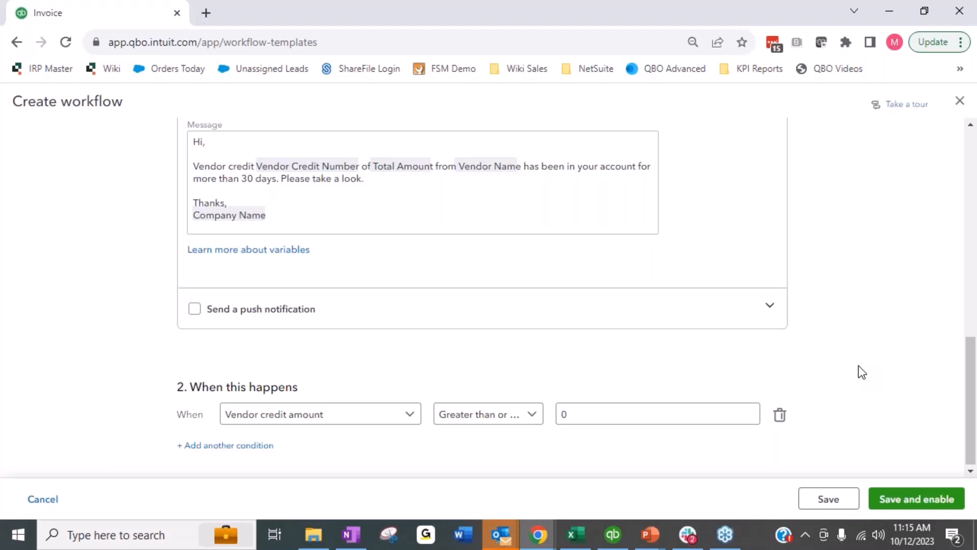
Step: Review the vendor credit workflow's name, reminder timing and task settings
scroll(423, 293, "up", 5)
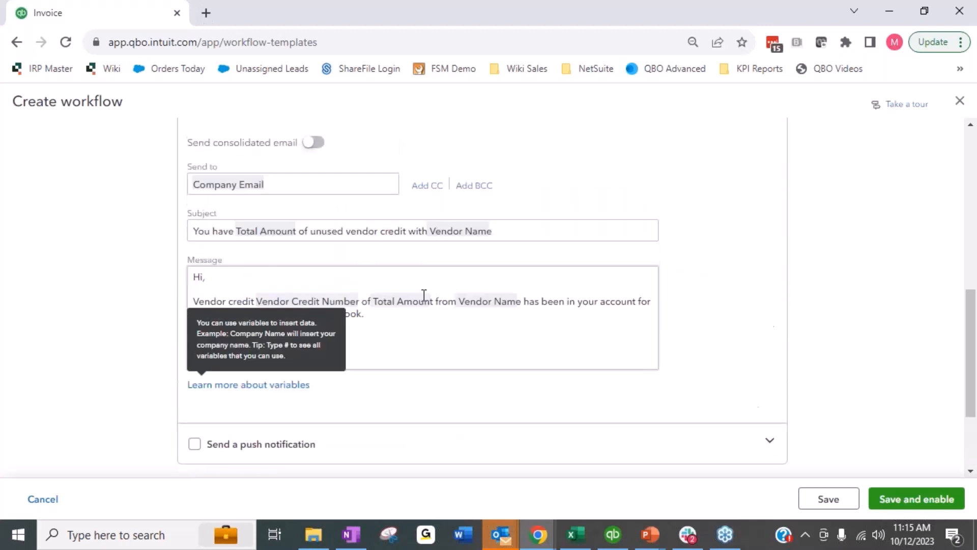
scroll(193, 255, "up", 3)
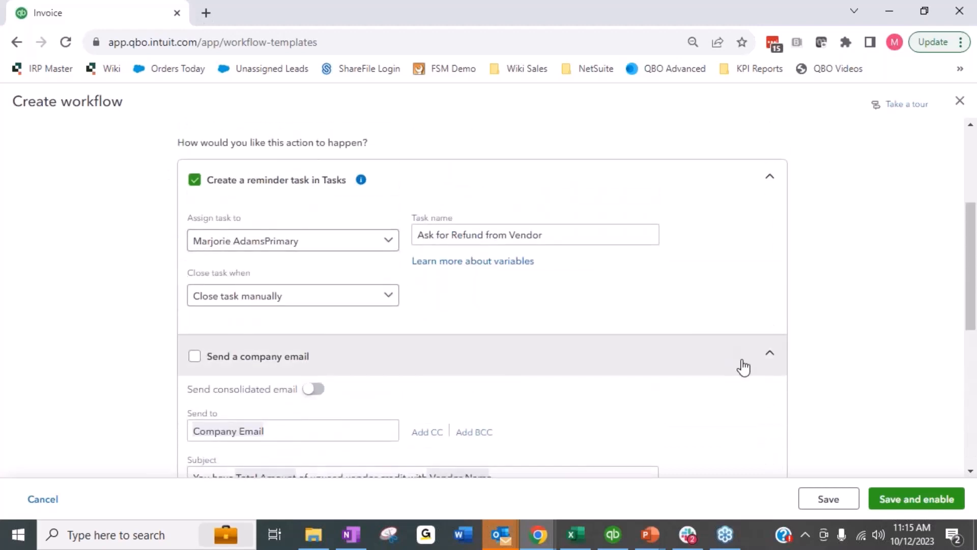
left_click(778, 356)
scroll(886, 277, "down", 2)
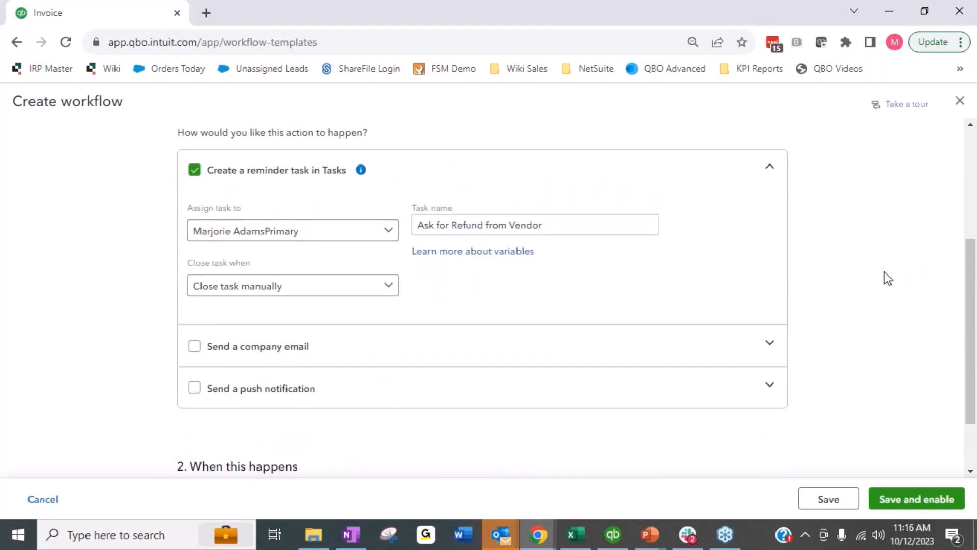
scroll(340, 286, "up", 5)
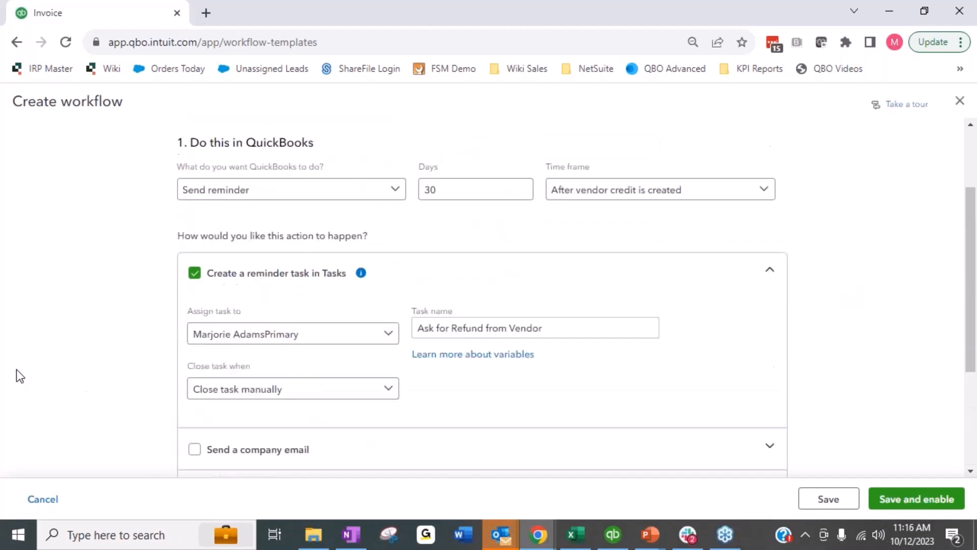
scroll(316, 193, "up", 1)
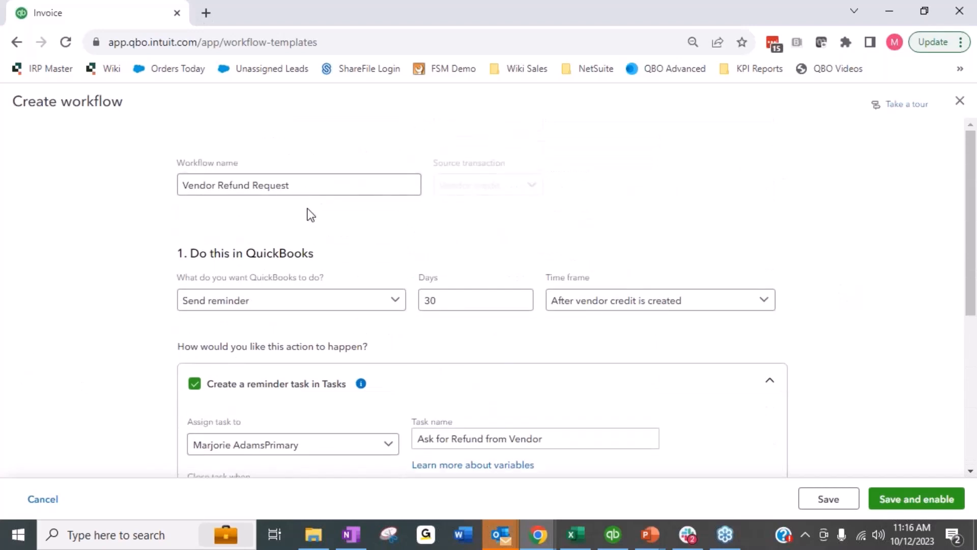
scroll(5, 350, "down", 3)
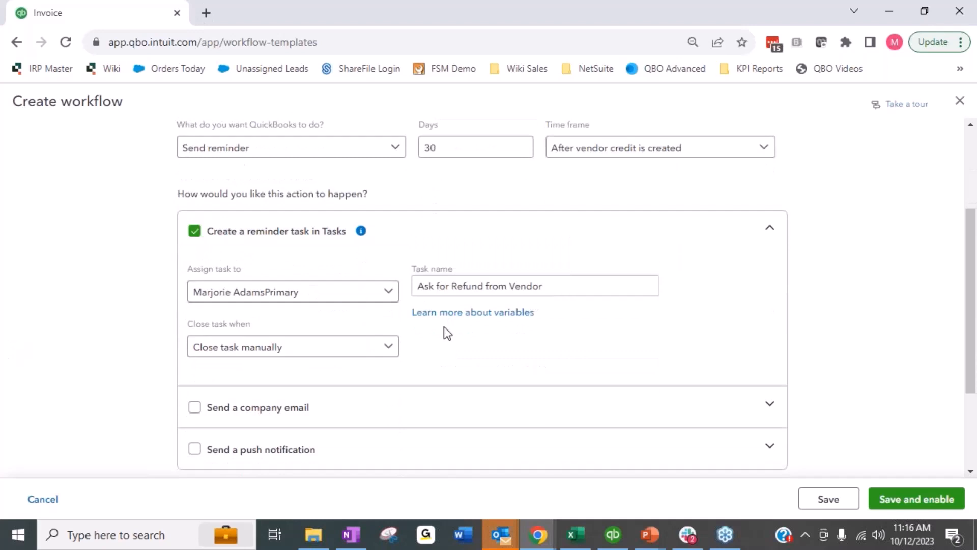
scroll(107, 341, "down", 3)
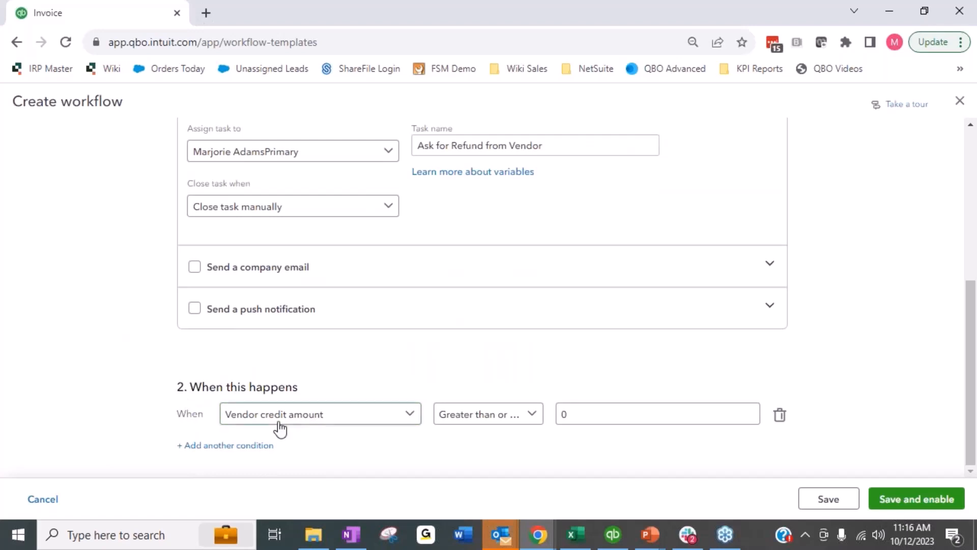
Step: Examine the field and operator options of the vendor credit amount condition
left_click(340, 426)
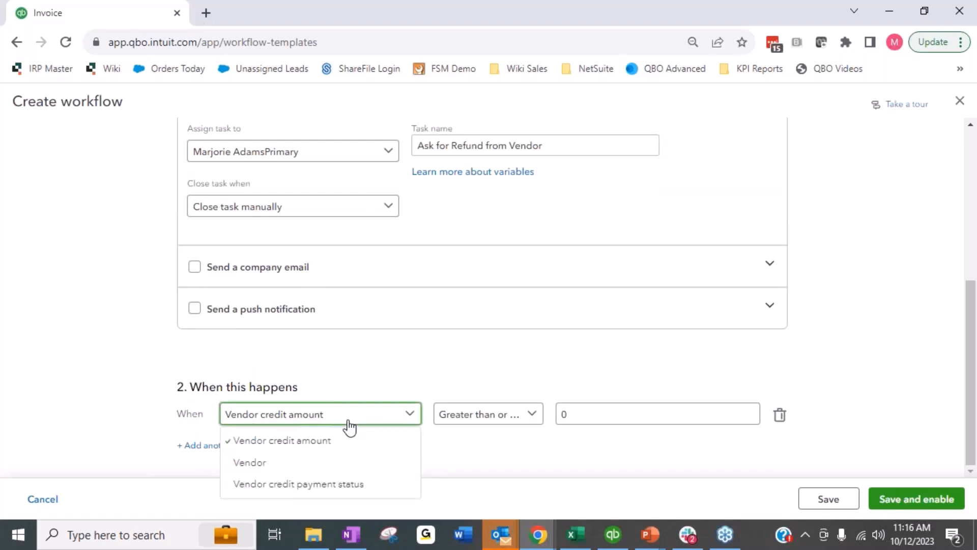
left_click(647, 417)
left_click_drag(641, 416, 554, 425)
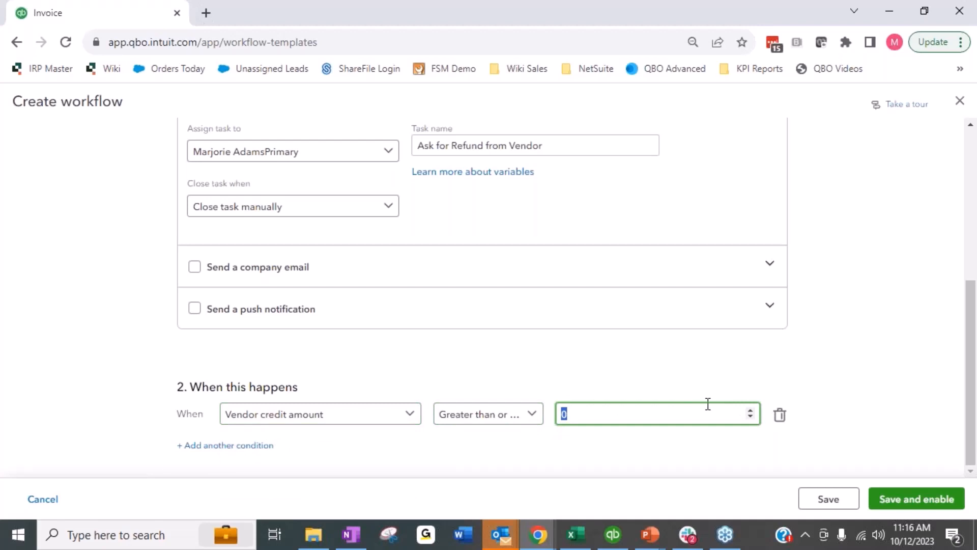
left_click(494, 416)
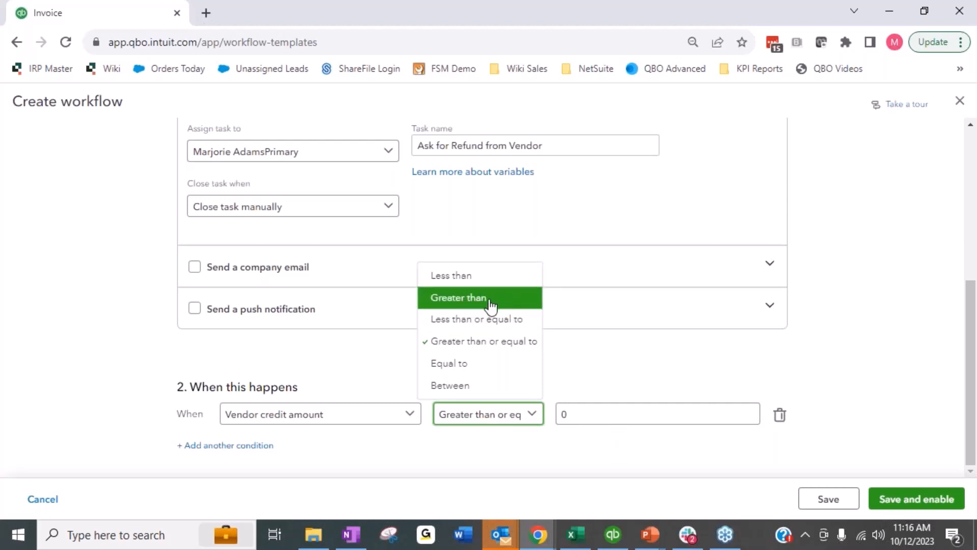
left_click(440, 455)
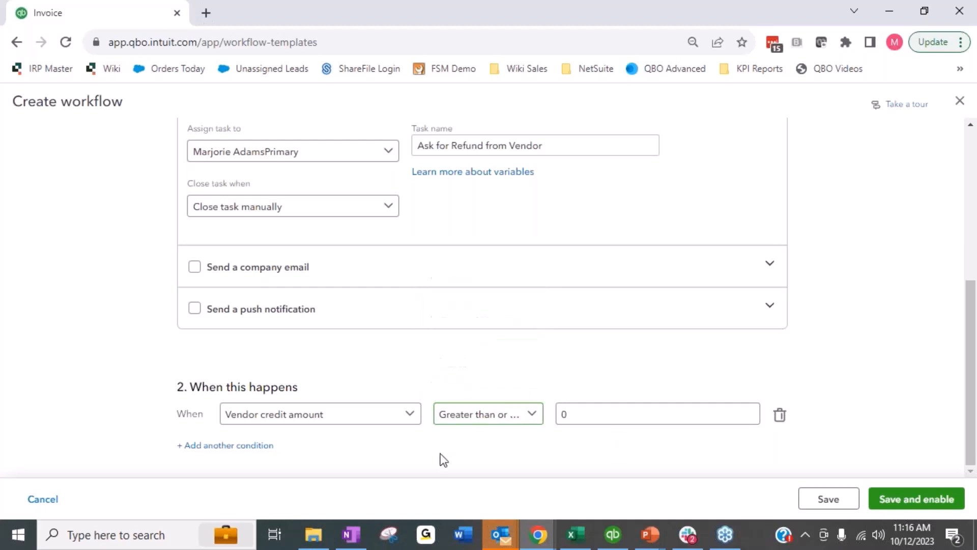
left_click(228, 448)
scroll(226, 346, "down", 1)
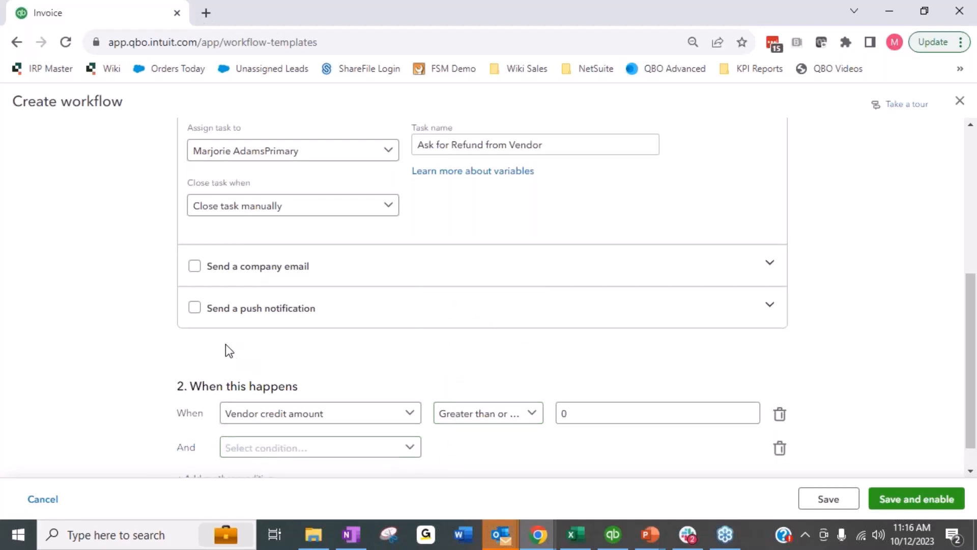
left_click(355, 424)
left_click(278, 441)
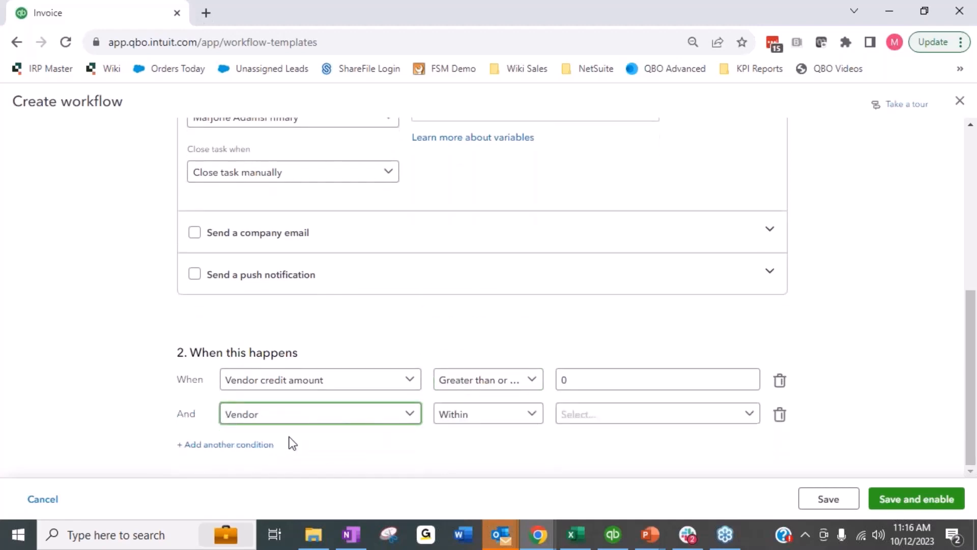
left_click(626, 419)
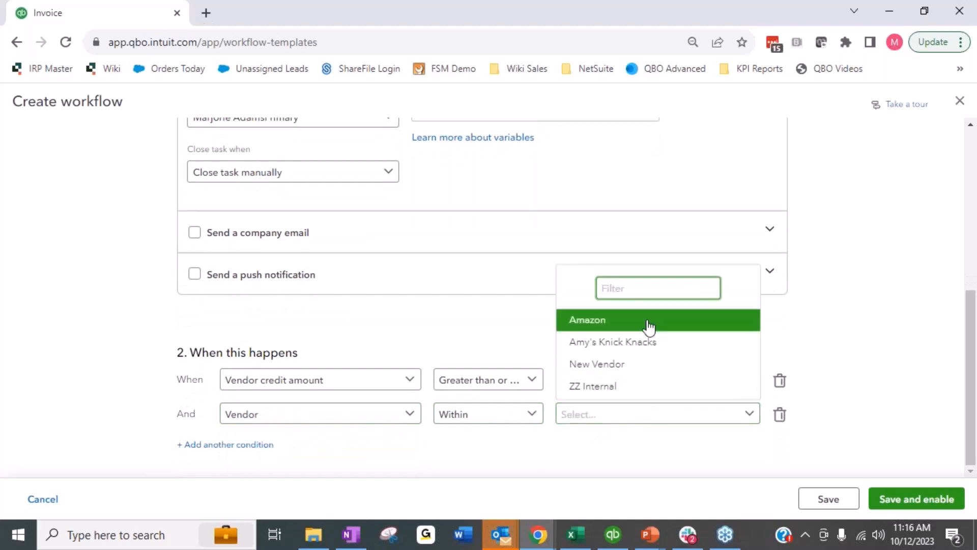
left_click(636, 439)
left_click(338, 422)
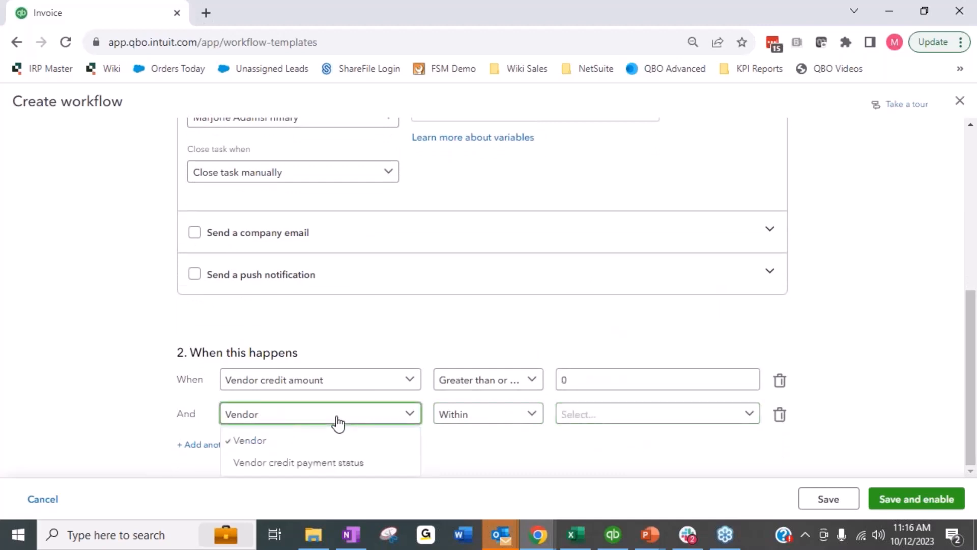
left_click(514, 418)
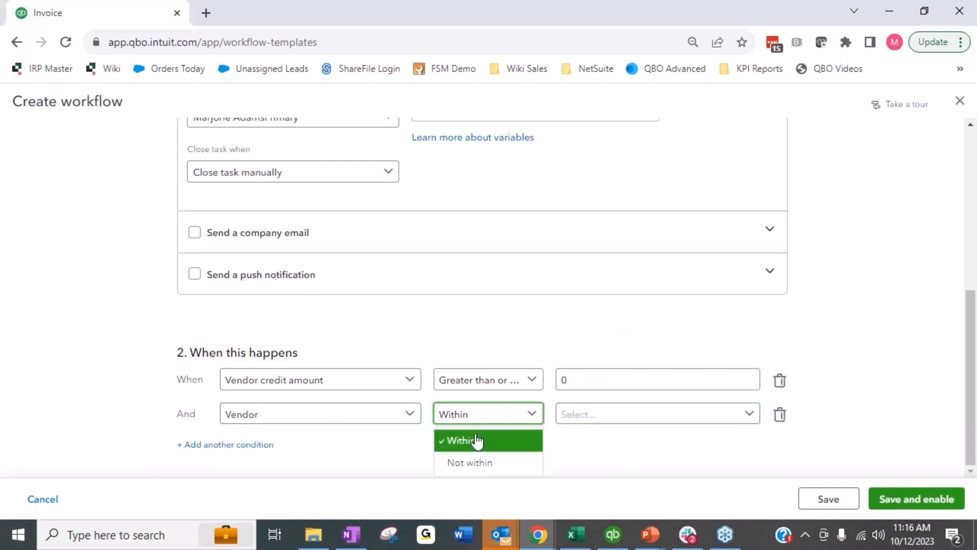
left_click(673, 459)
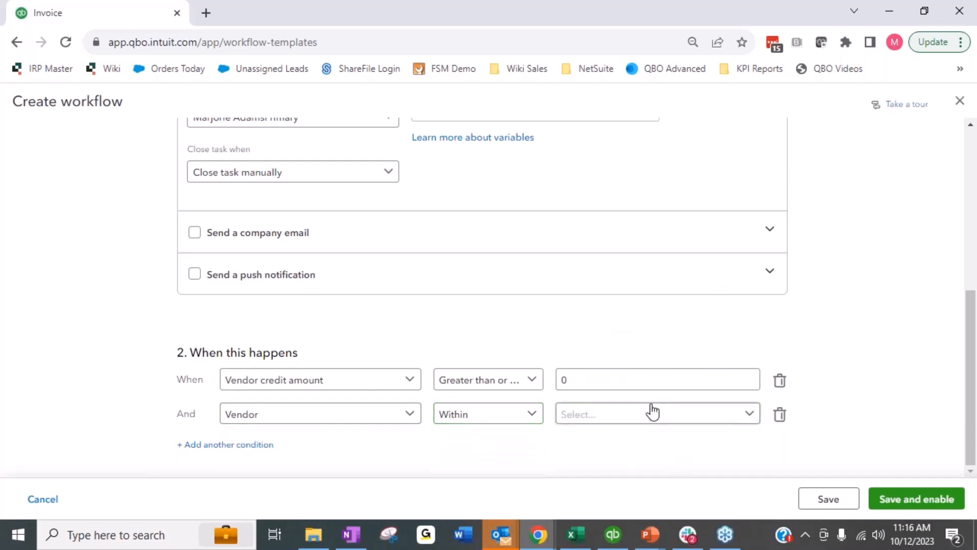
left_click(379, 420)
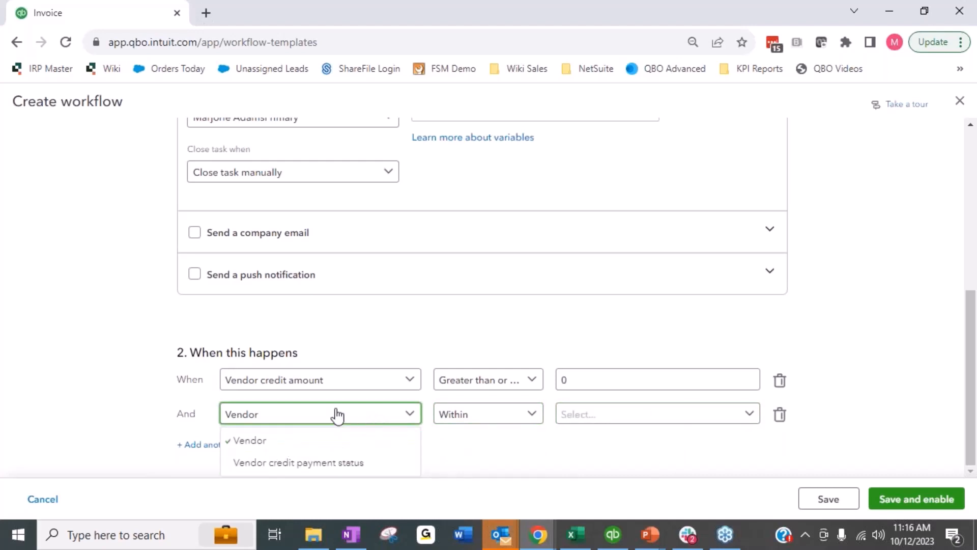
left_click(297, 464)
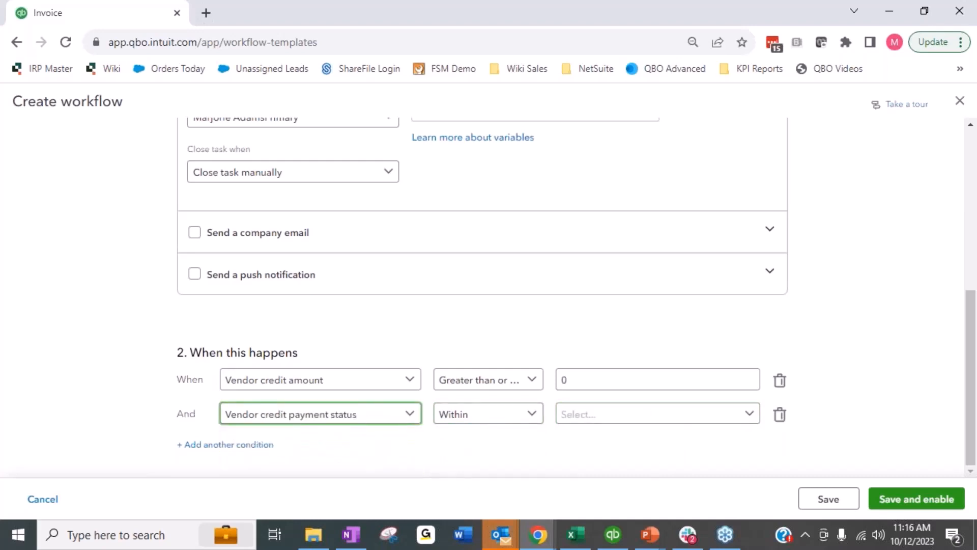
left_click(493, 426)
left_click(632, 421)
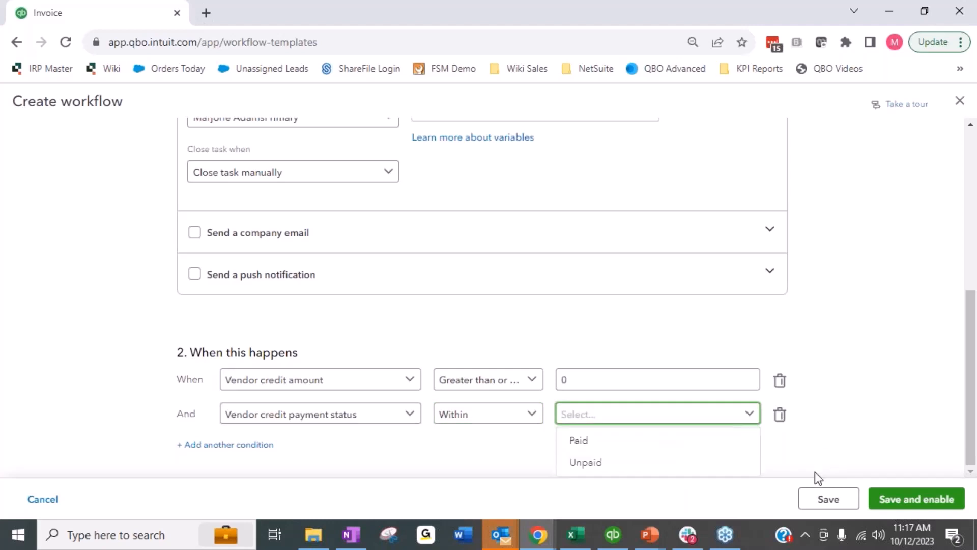
left_click(780, 414)
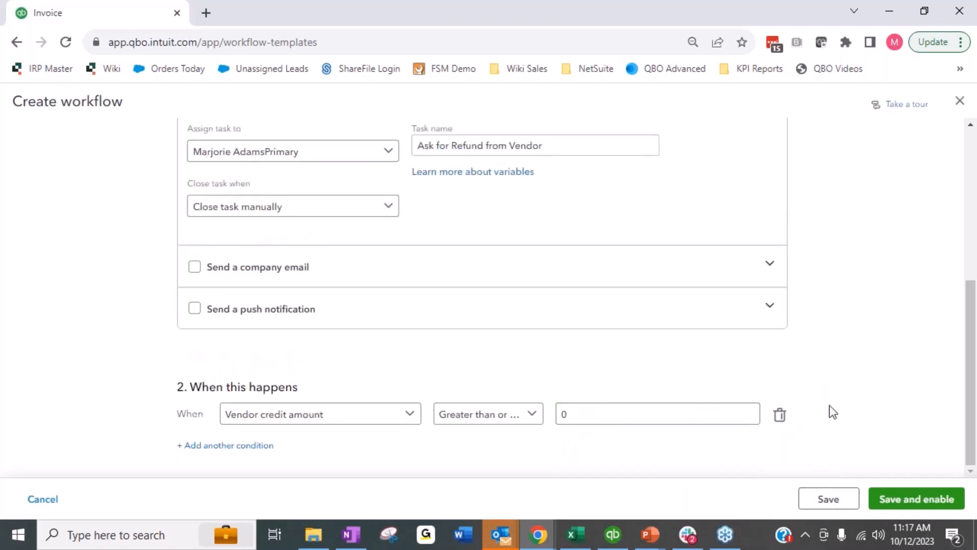
Step: Set the vendor credit amount condition to greater than or equal to 25 and save the workflow
left_click_drag(664, 413, 559, 415)
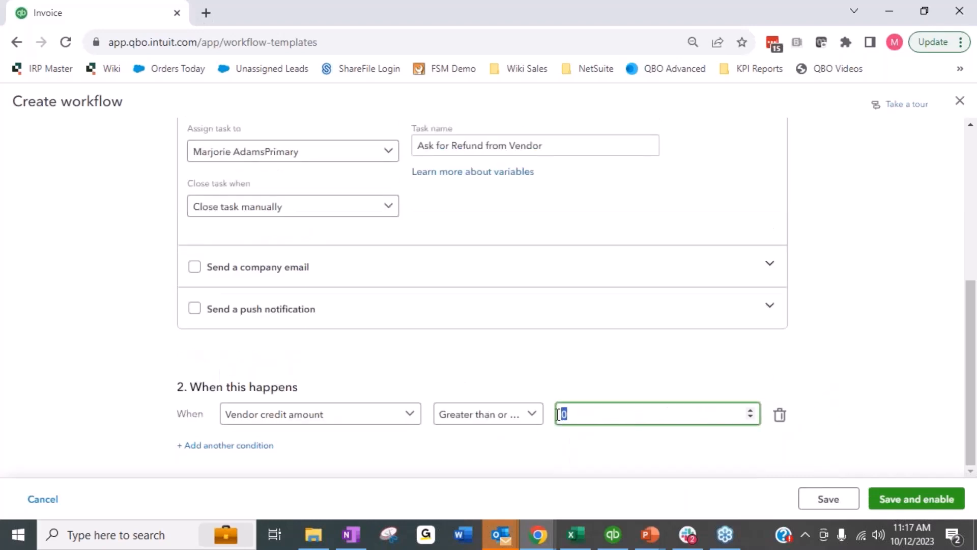
type("25")
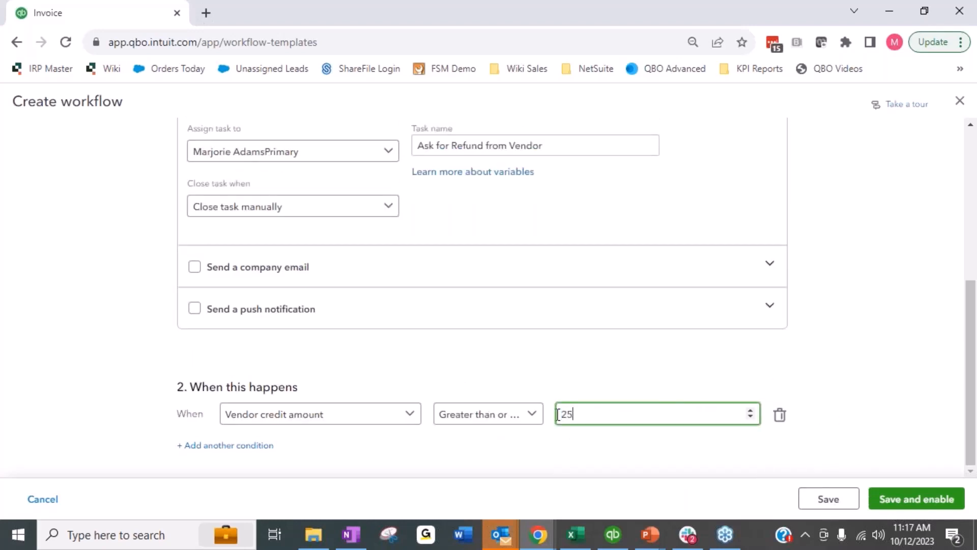
left_click(845, 498)
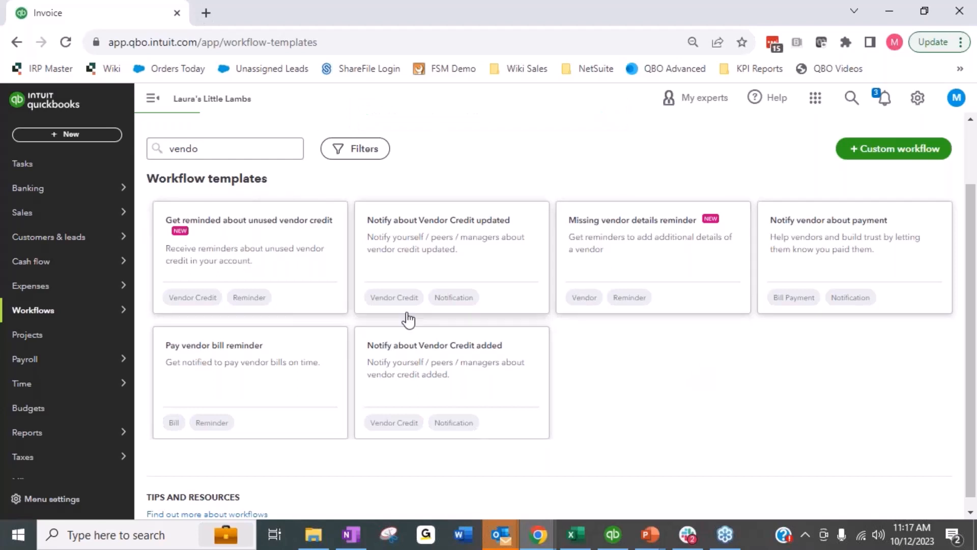
Step: Open the Missing vendor details reminder template and name the workflow Finish filling in Vendors
left_click(654, 226)
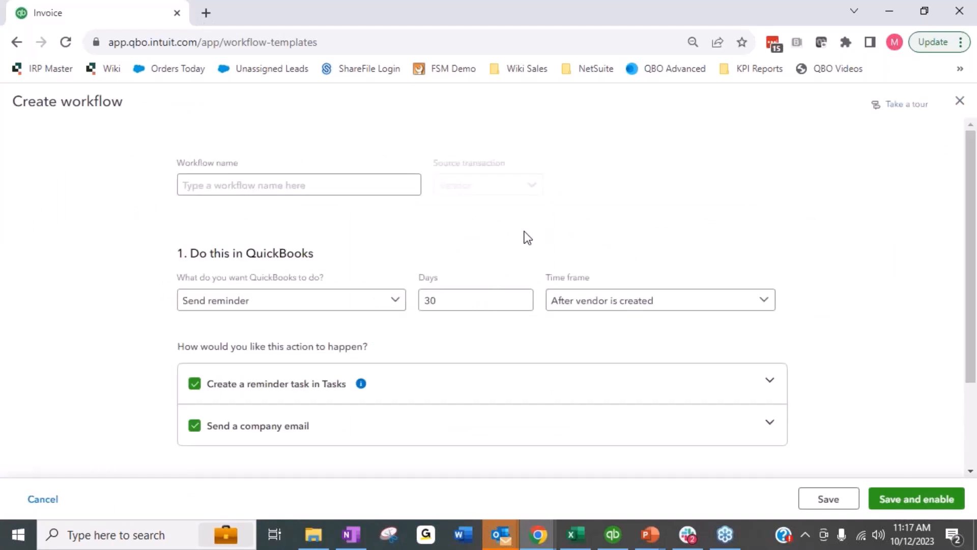
left_click(214, 189)
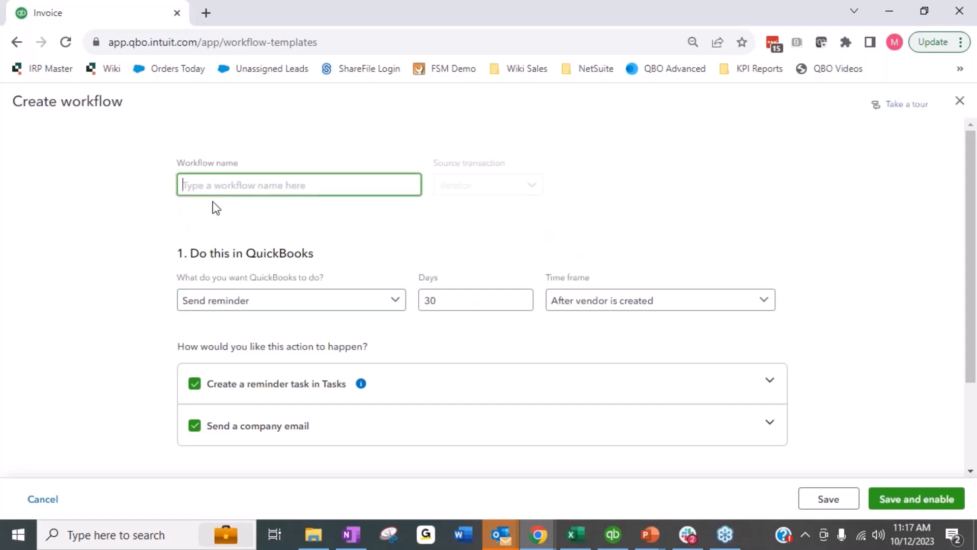
type("Fin")
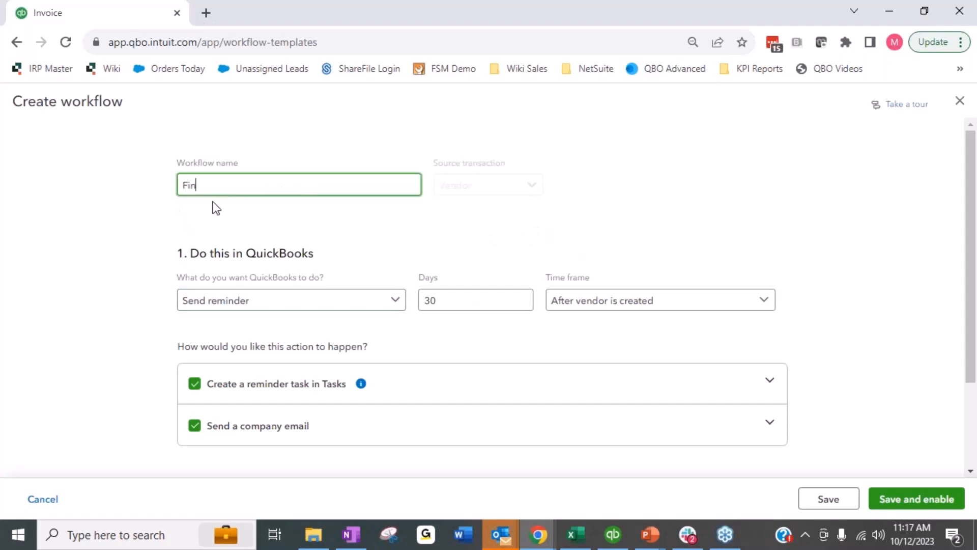
type("ish filling in Vendors")
Step: Set the reminder to be sent 3 days after the vendor is created
left_click(221, 306)
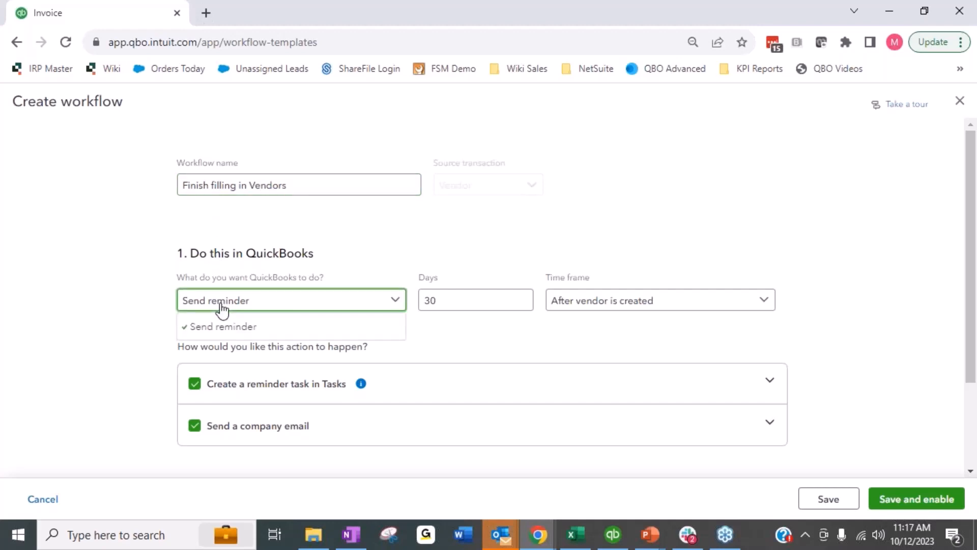
left_click(221, 308)
left_click(482, 306)
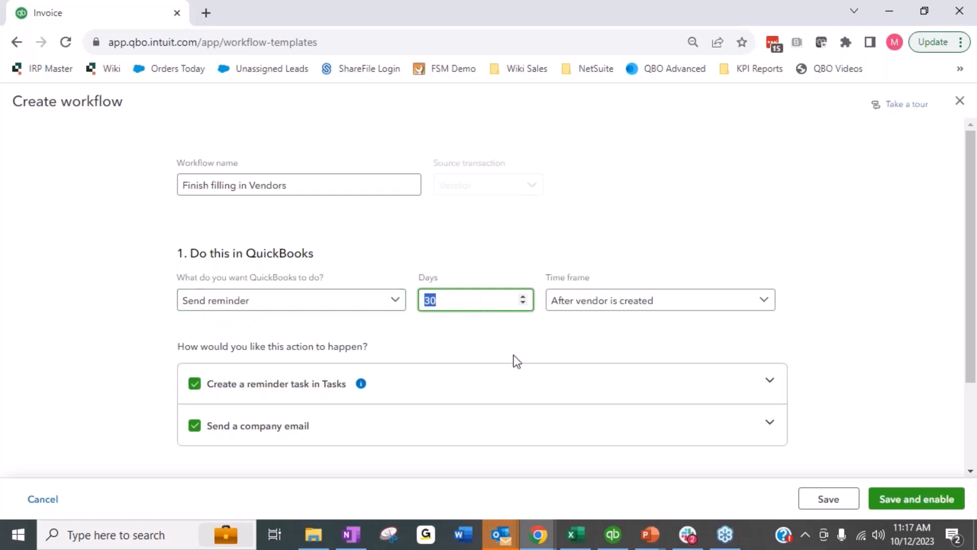
type("3")
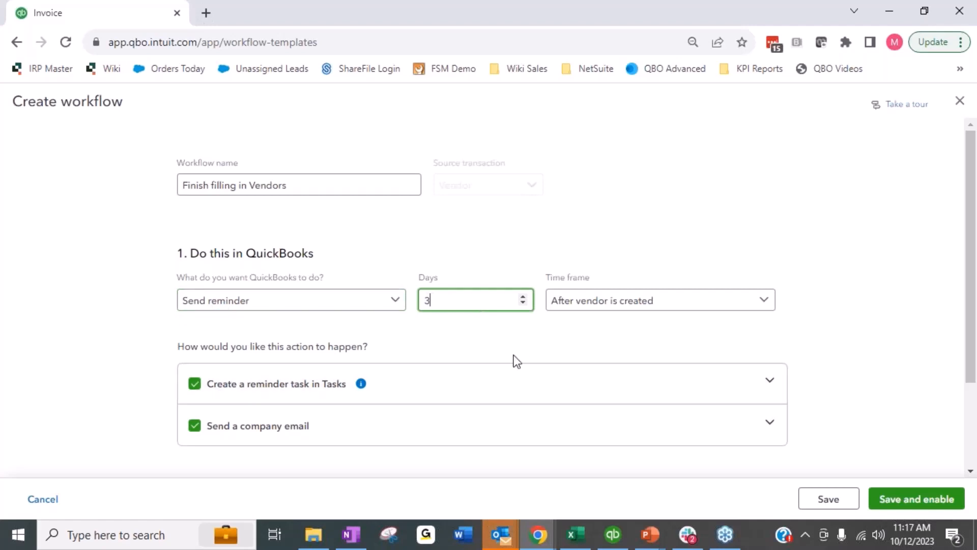
left_click(650, 308)
left_click(906, 238)
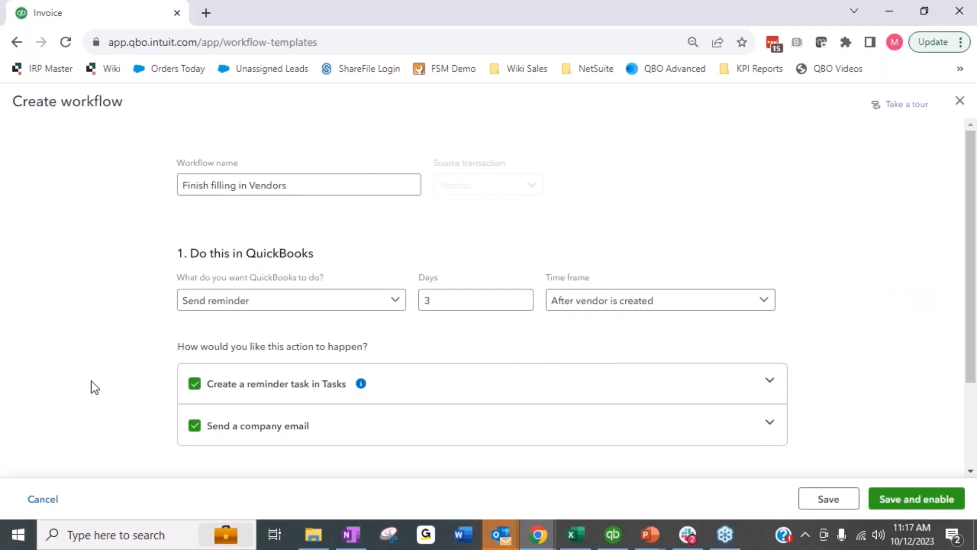
Step: Turn off the company email action for the vendor details workflow
scroll(91, 379, "down", 2)
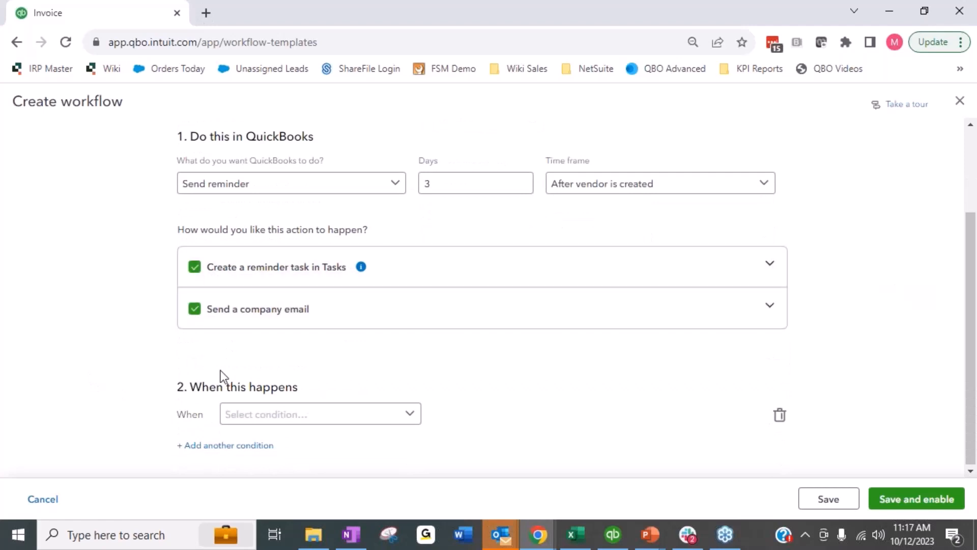
left_click(196, 311)
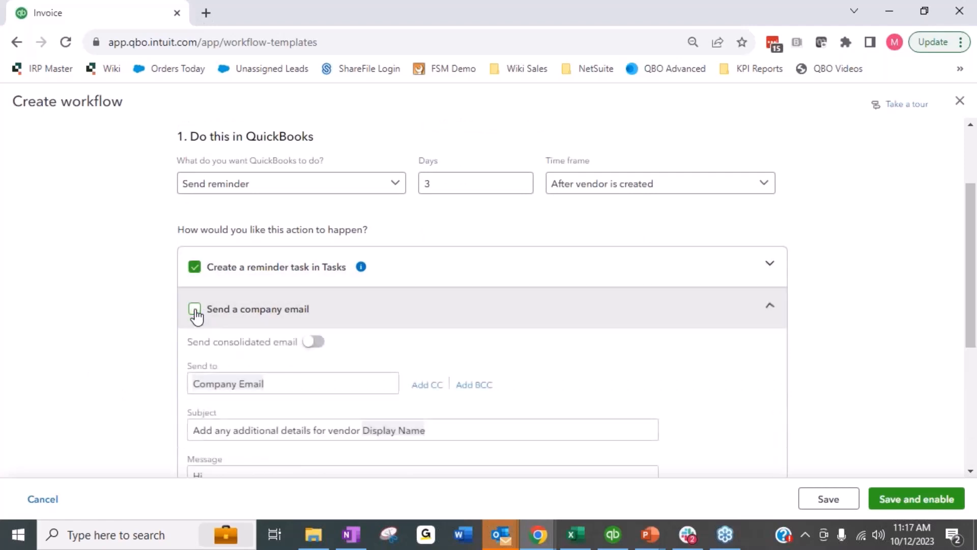
left_click(773, 307)
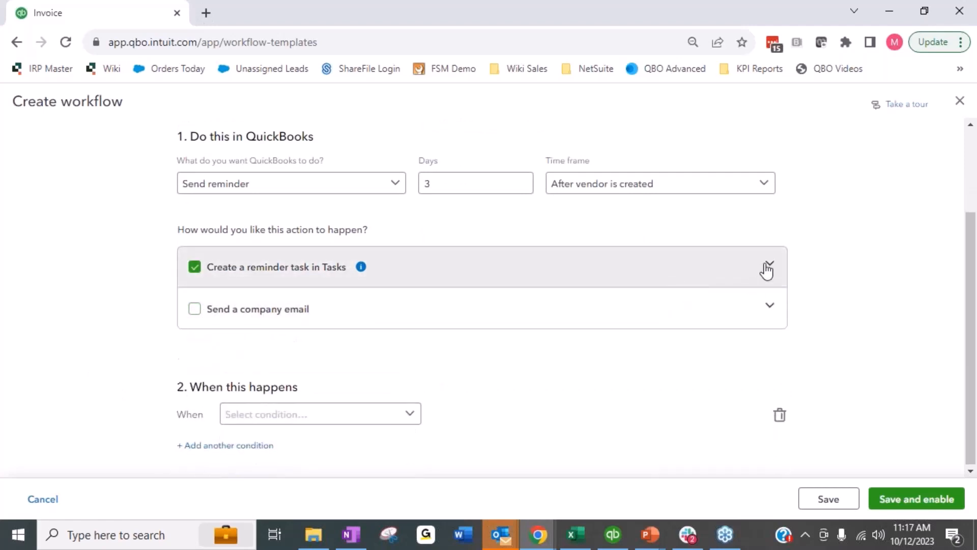
Step: Expand the reminder task settings to review who the task is assigned to and when it closes
left_click(768, 266)
left_click(344, 332)
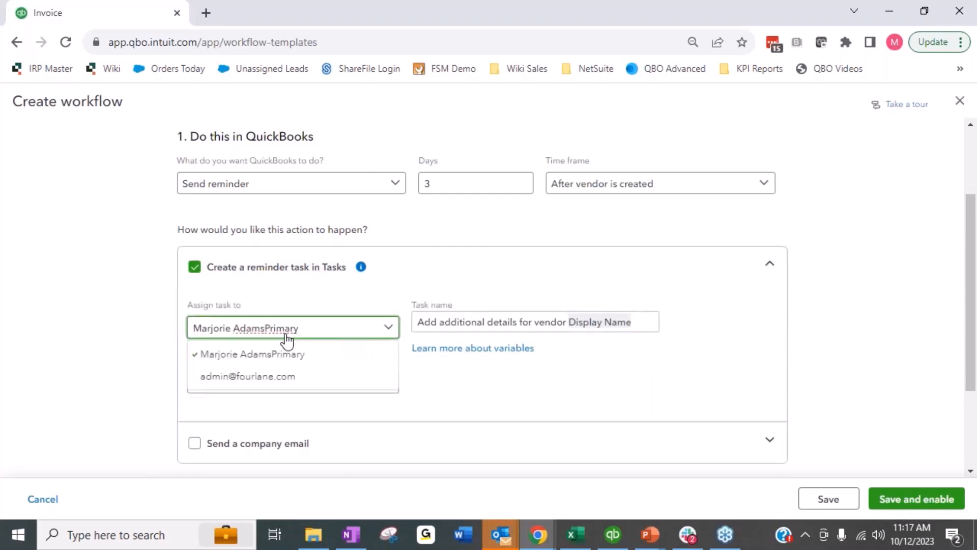
left_click(105, 395)
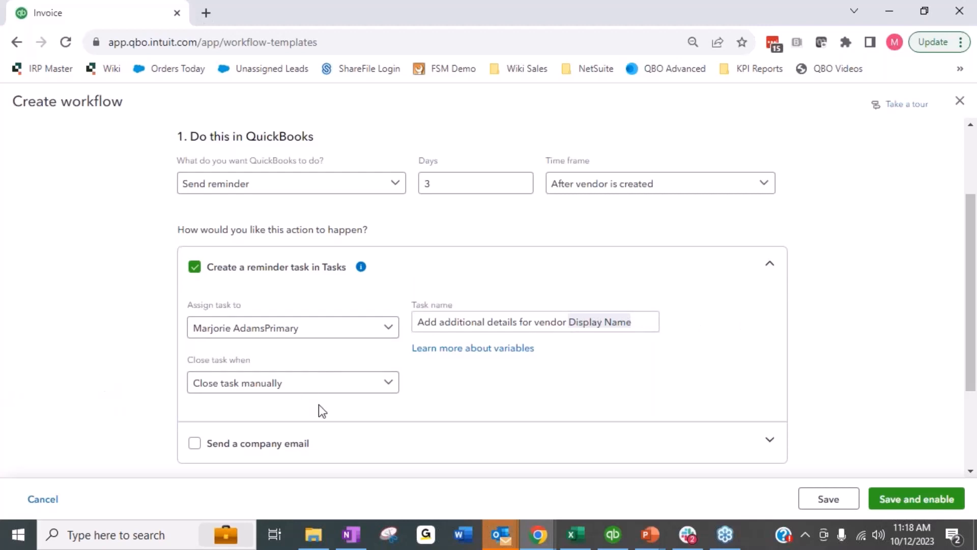
Step: Set the first trigger condition to Account number with the Within operator
scroll(148, 357, "down", 3)
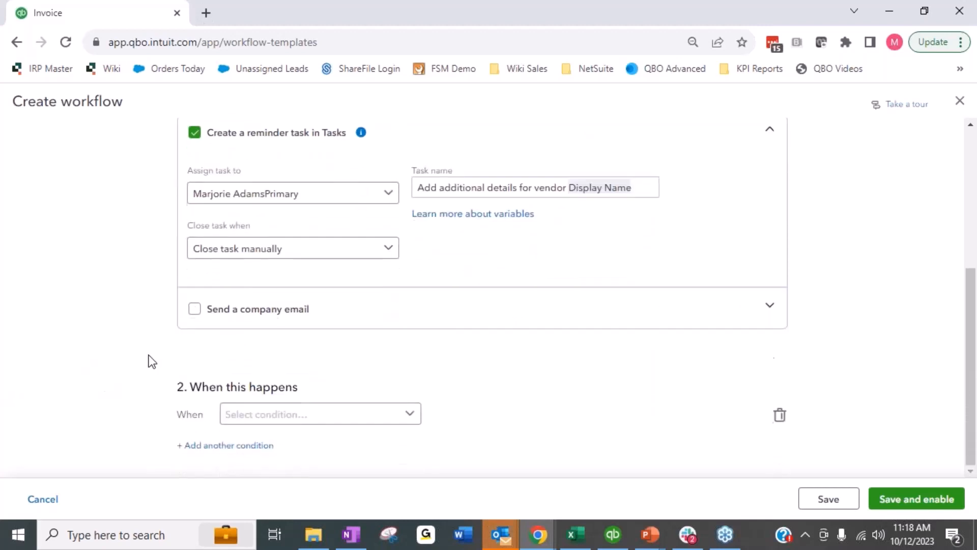
left_click(361, 420)
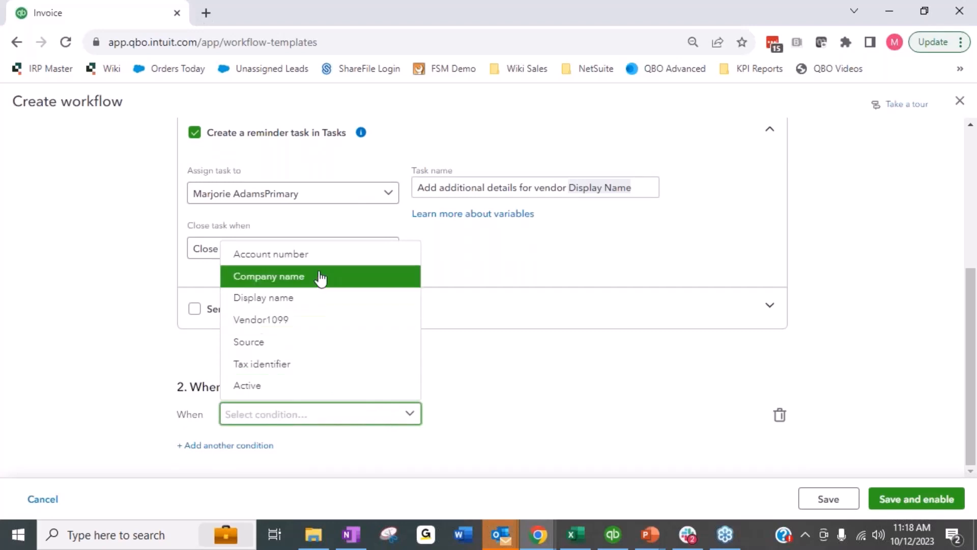
left_click(313, 257)
left_click(499, 422)
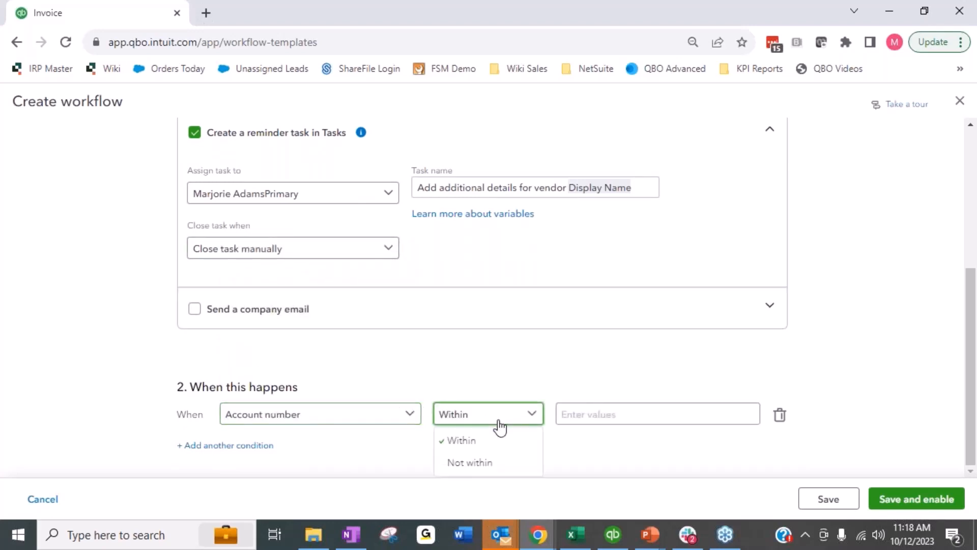
left_click(591, 410)
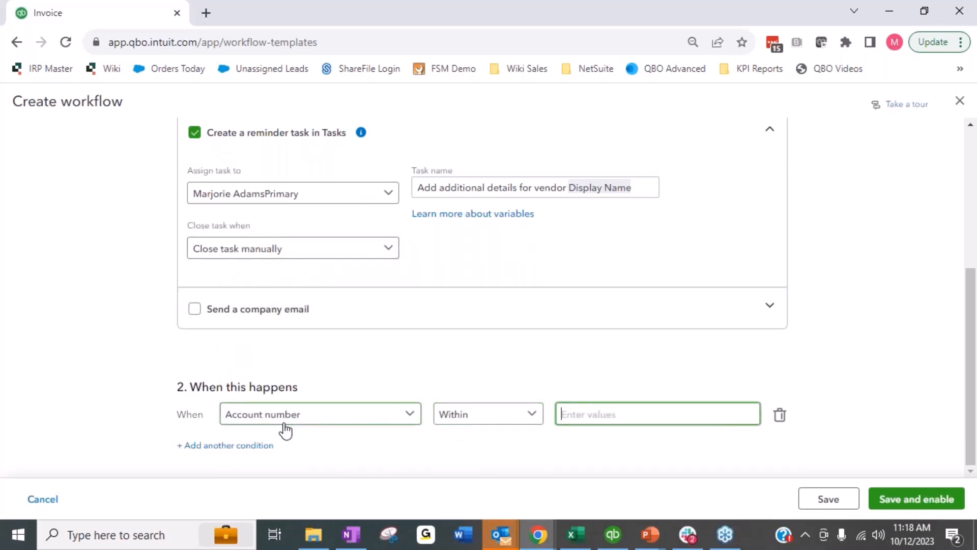
Step: Add a second condition requiring Vendor1099 to be within Yes
left_click(235, 446)
left_click(249, 454)
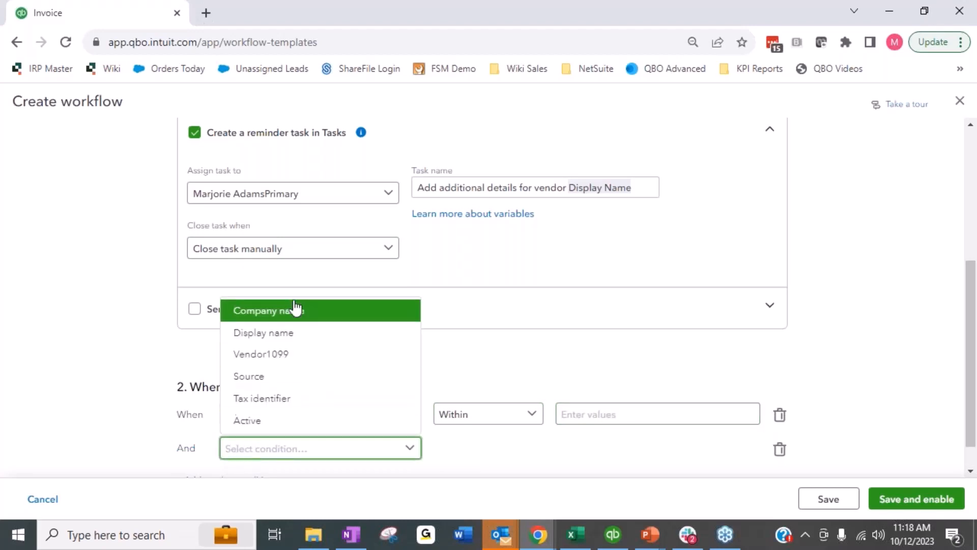
left_click(297, 360)
left_click(593, 458)
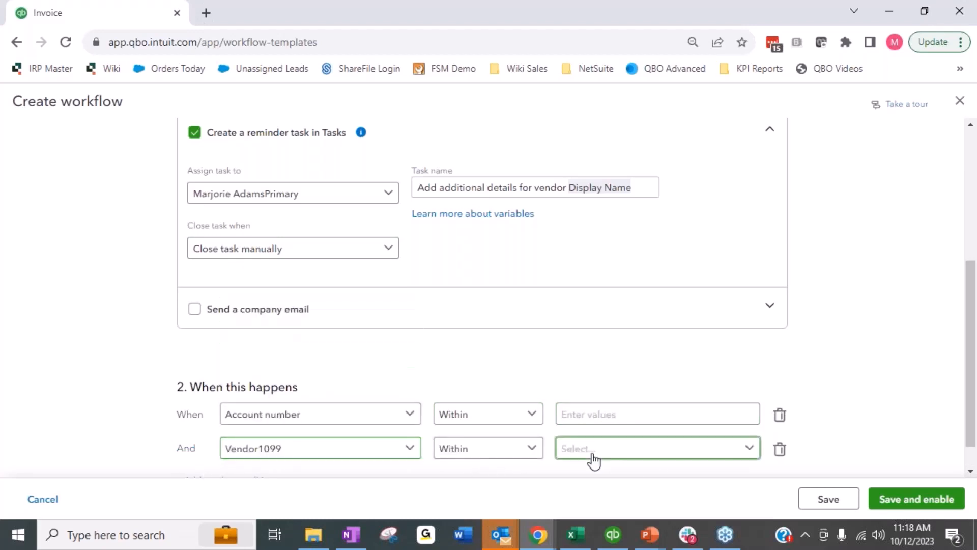
left_click(585, 474)
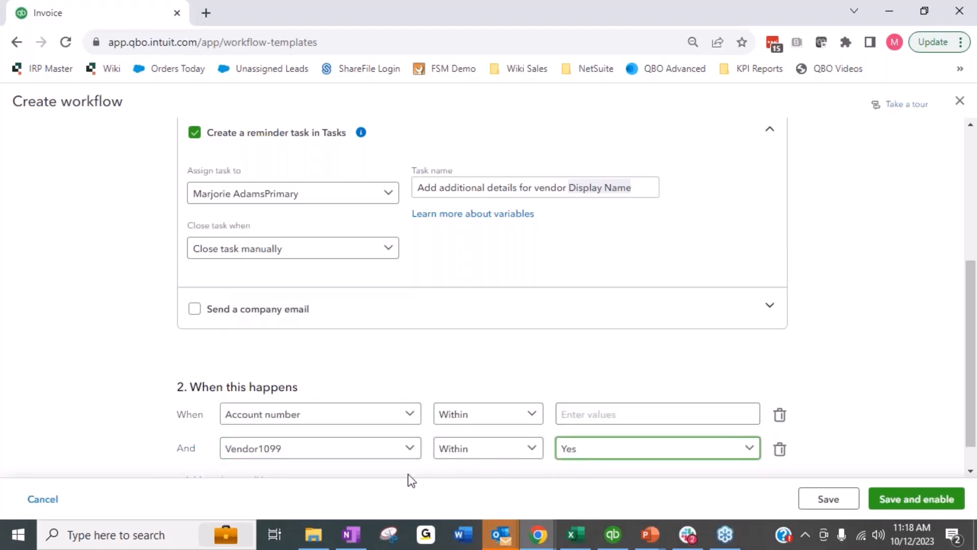
Step: Add a third condition on Tax identifier with the Within operator
scroll(66, 366, "down", 1)
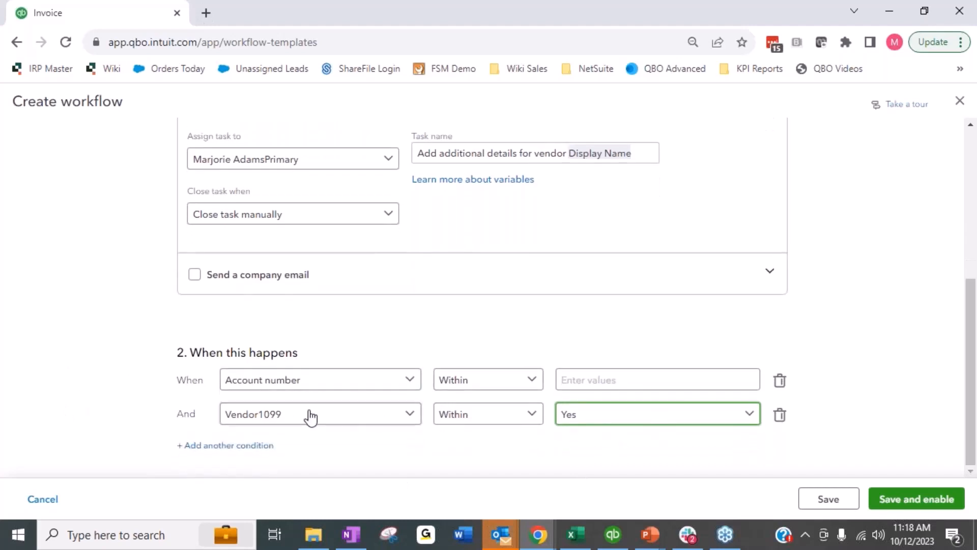
left_click(249, 447)
scroll(317, 344, "down", 1)
left_click(304, 412)
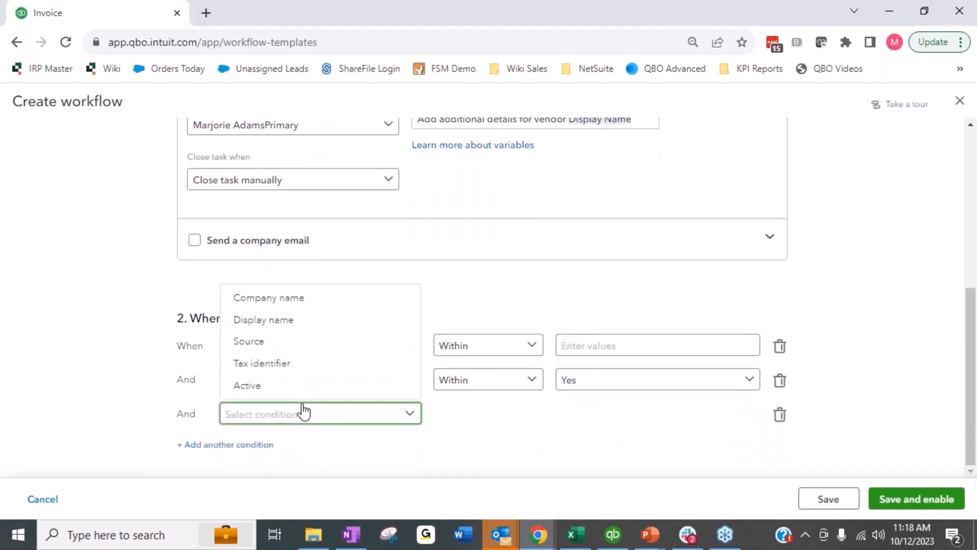
left_click(294, 367)
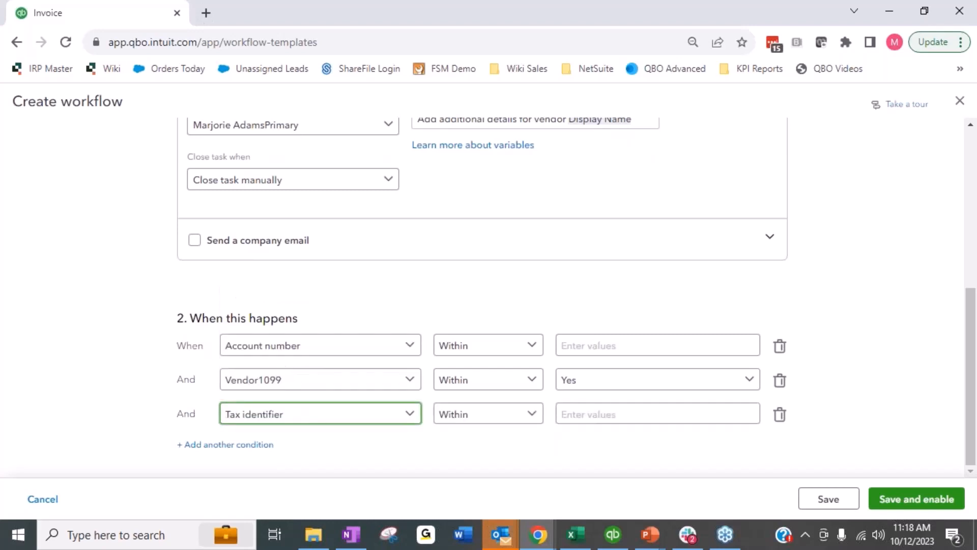
left_click(622, 415)
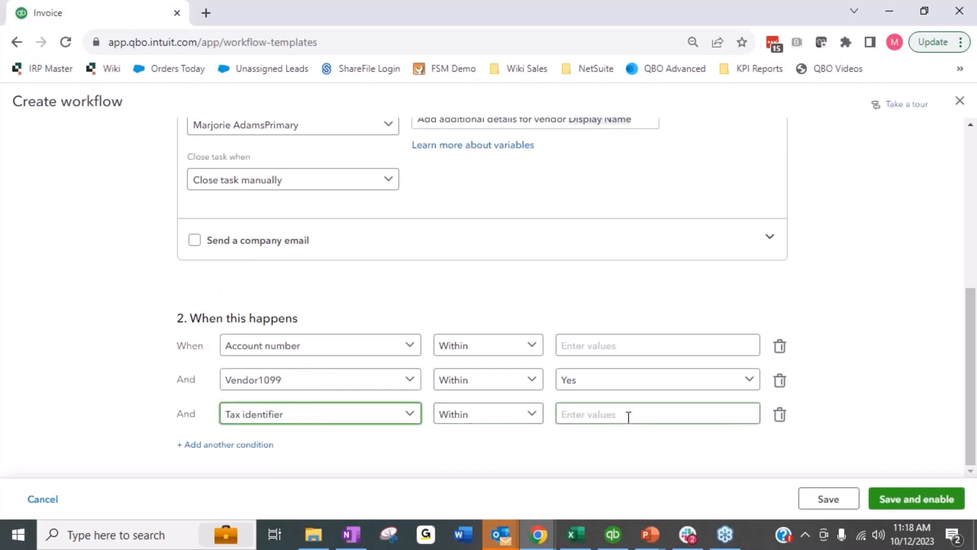
Step: Add a fourth condition row and view its available fields
left_click(224, 446)
left_click(283, 451)
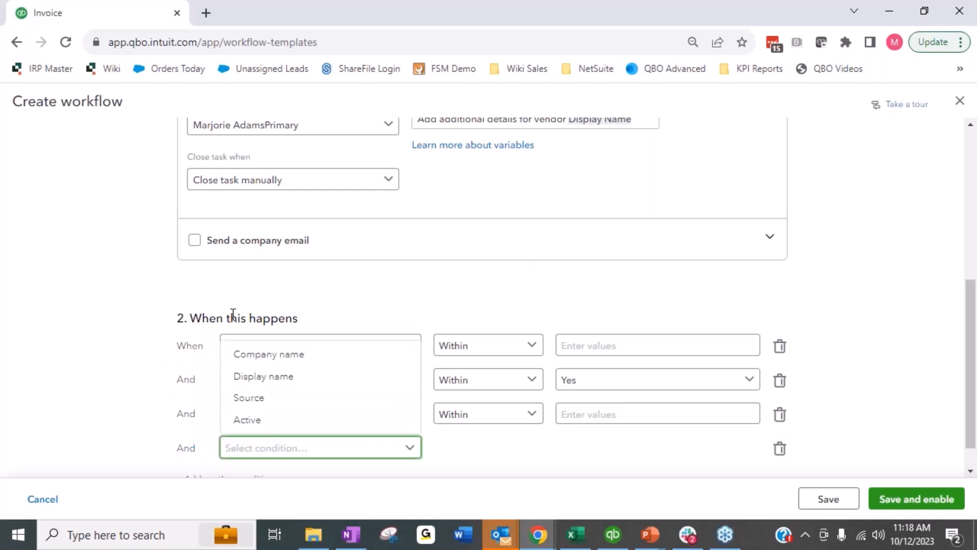
left_click(127, 356)
scroll(142, 359, "up", 6)
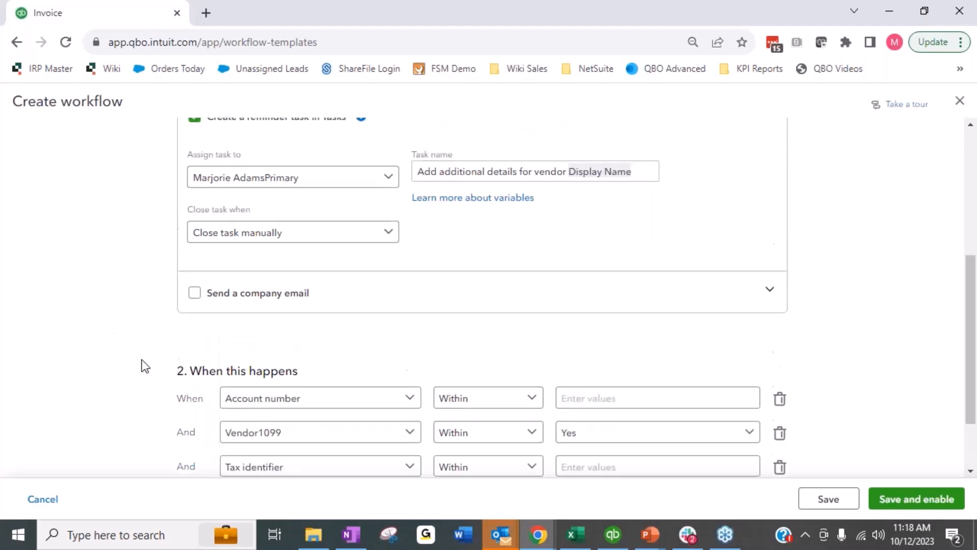
scroll(141, 359, "down", 6)
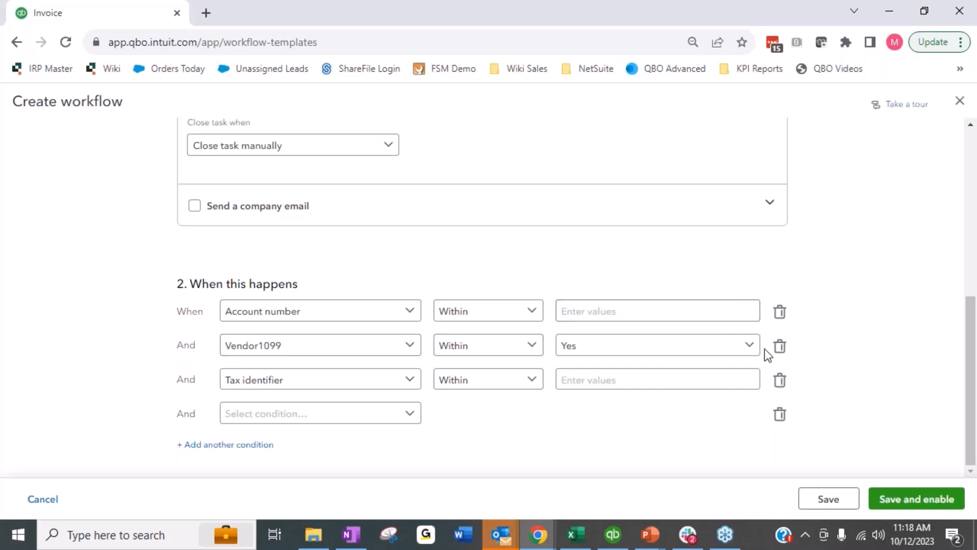
scroll(458, 365, "up", 6)
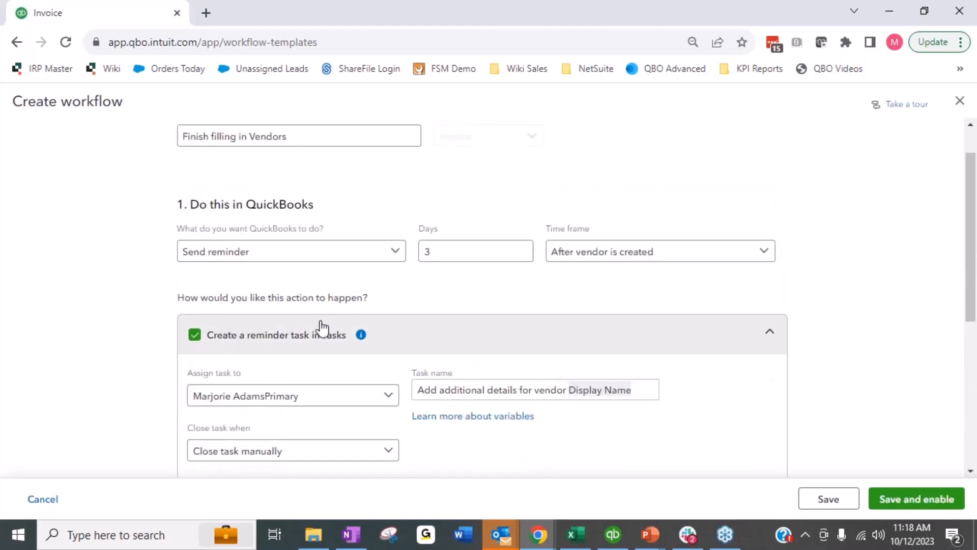
left_click(959, 102)
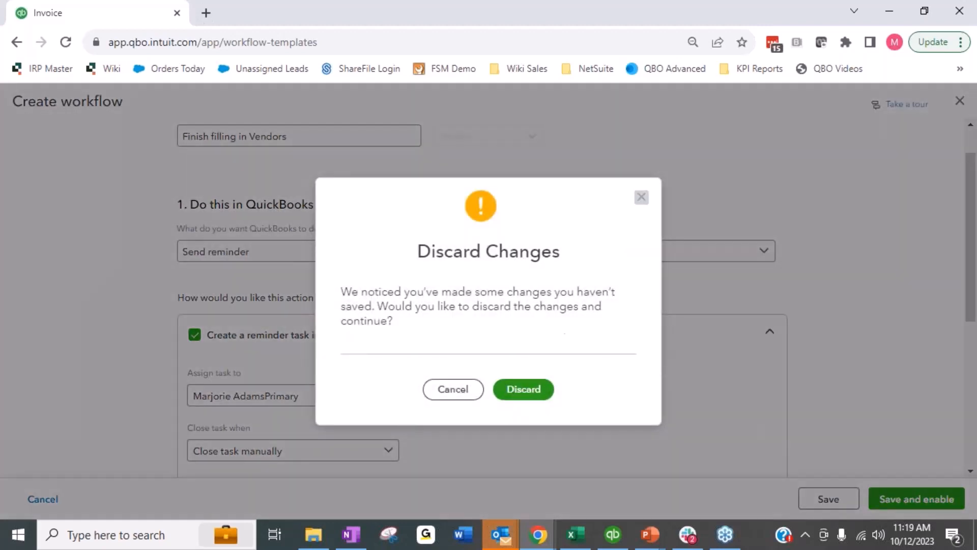
left_click(642, 198)
scroll(776, 321, "down", 5)
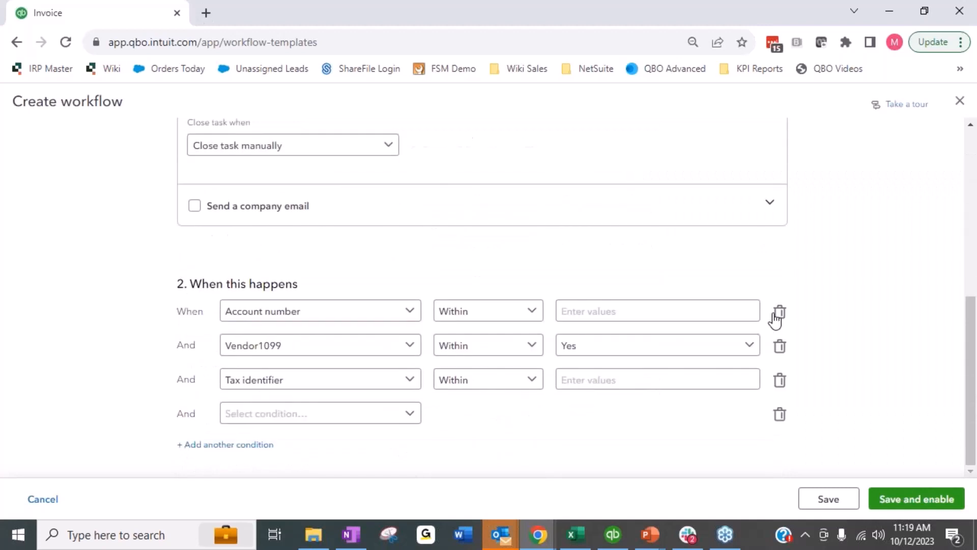
left_click(346, 415)
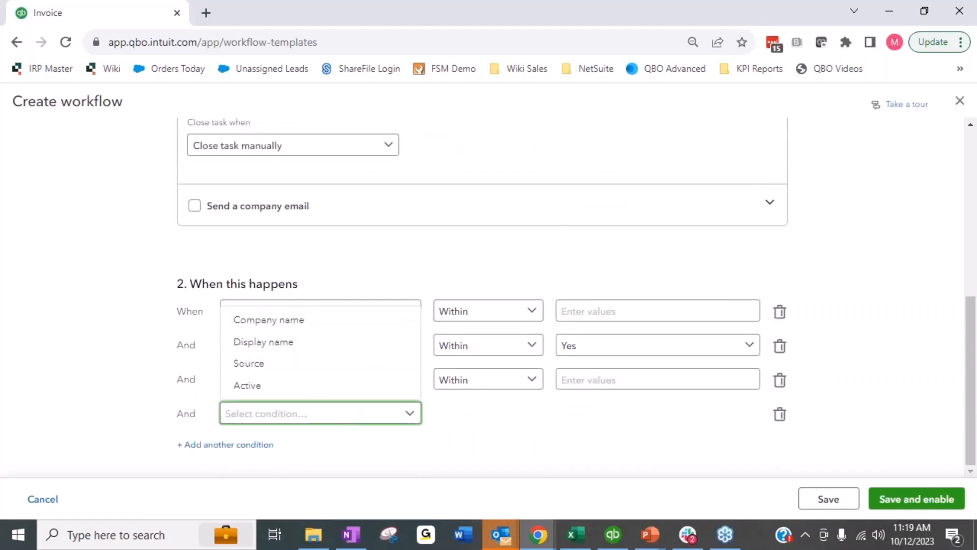
left_click(510, 423)
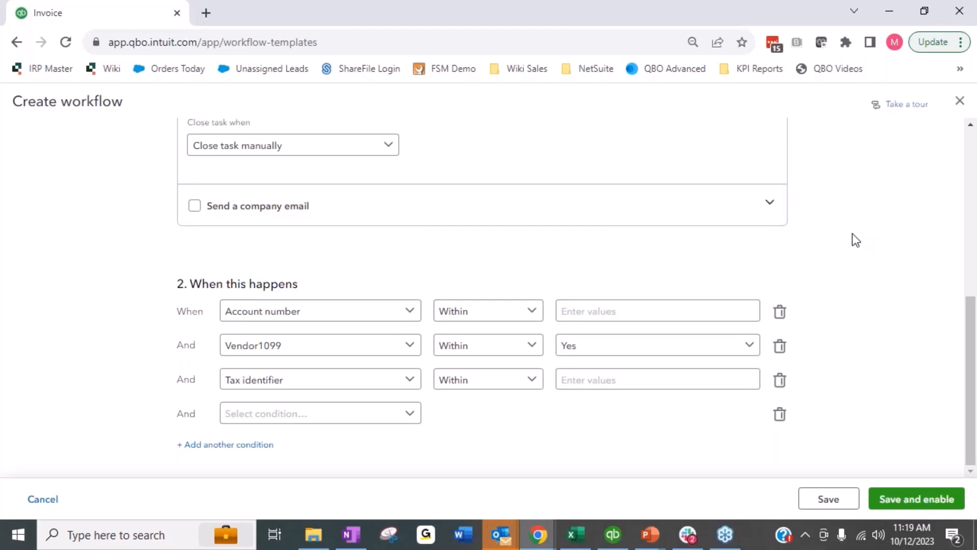
Step: Close the workflow editor and discard the unsaved changes
left_click(958, 108)
left_click(525, 390)
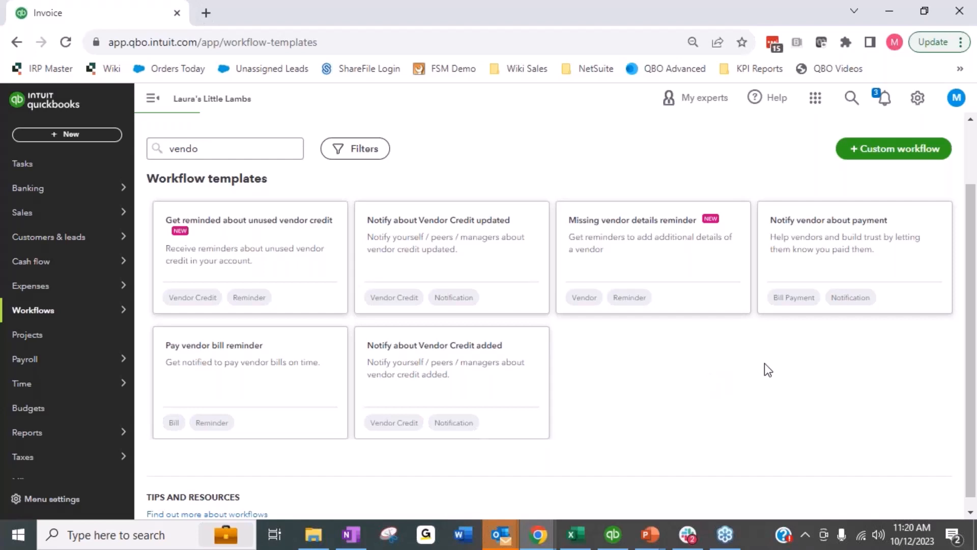
Step: Open Tasks and compare the Overdue and Completed task views and the task filter options
left_click(53, 164)
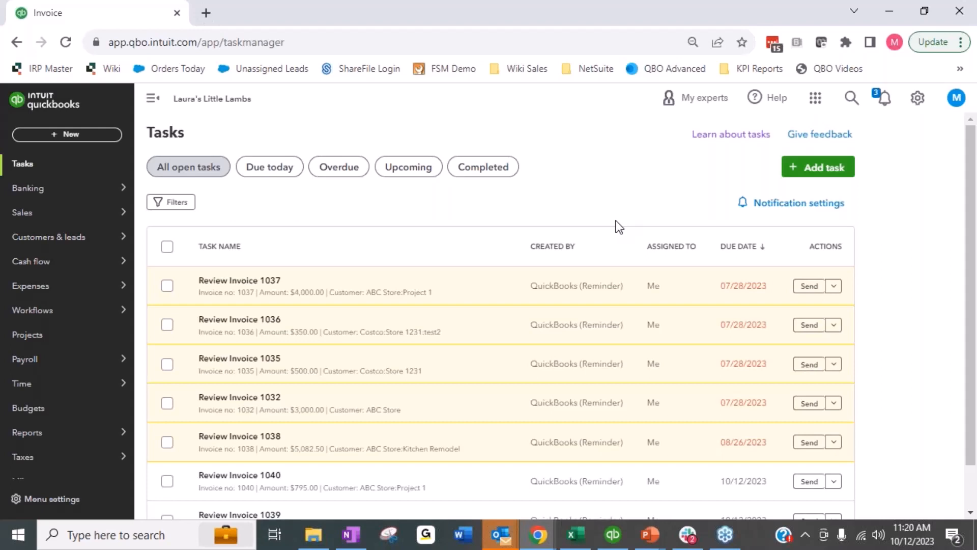
left_click(338, 168)
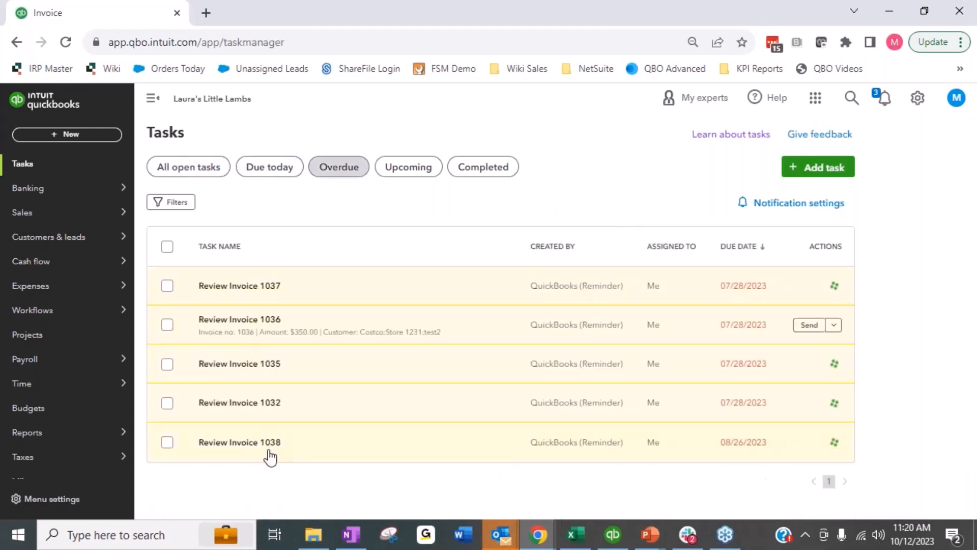
left_click(477, 170)
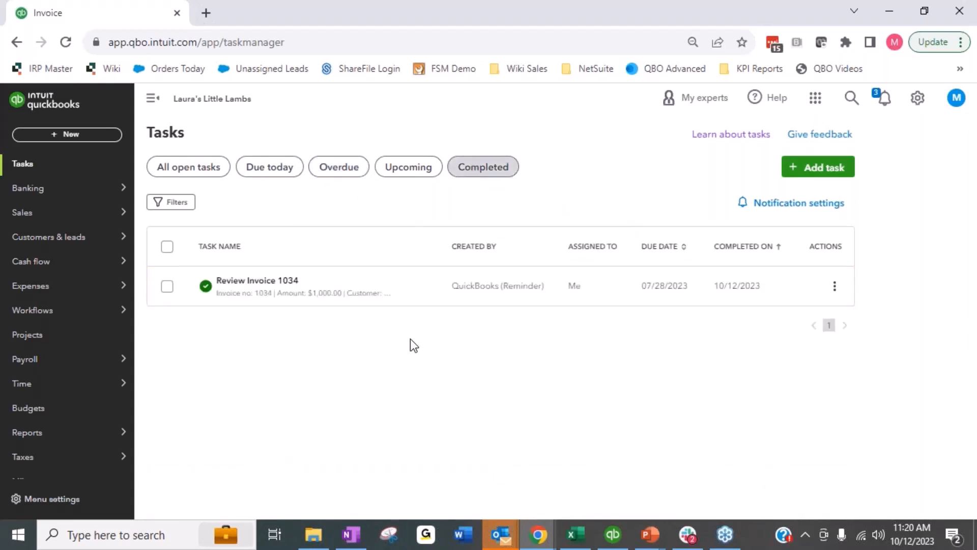
left_click(314, 168)
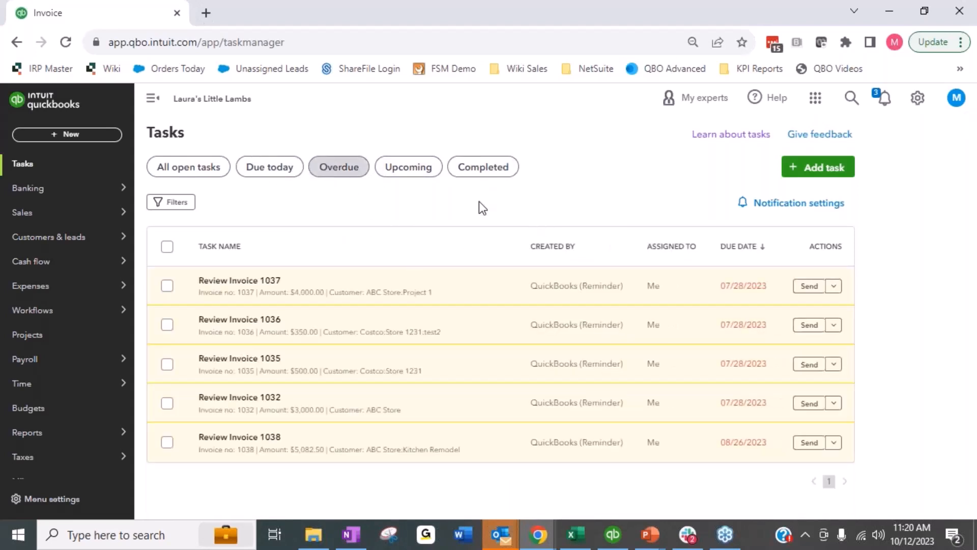
left_click(498, 175)
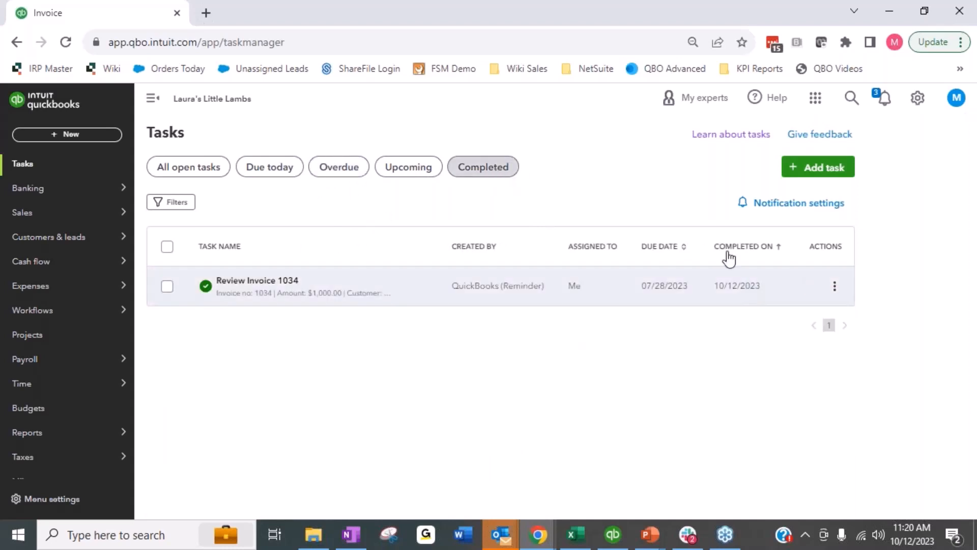
left_click(169, 202)
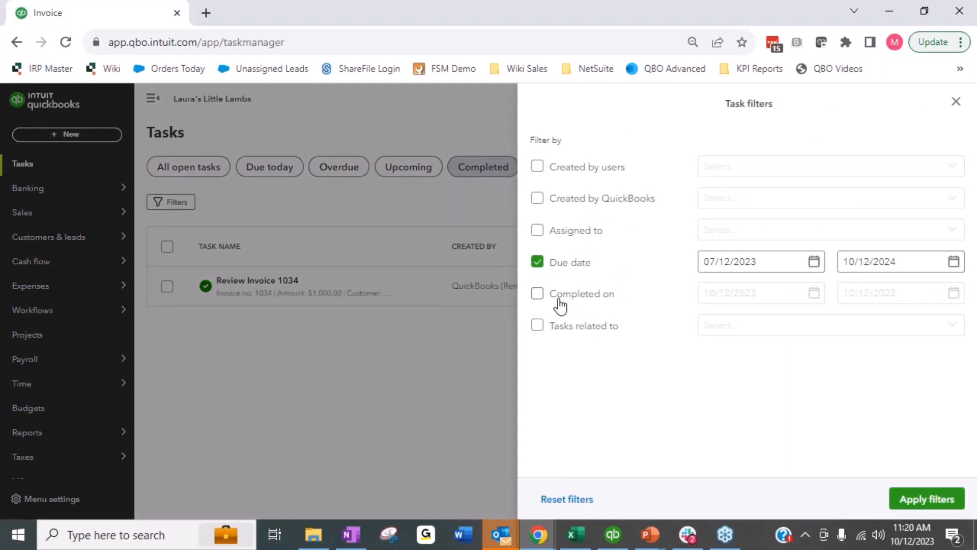
left_click(956, 103)
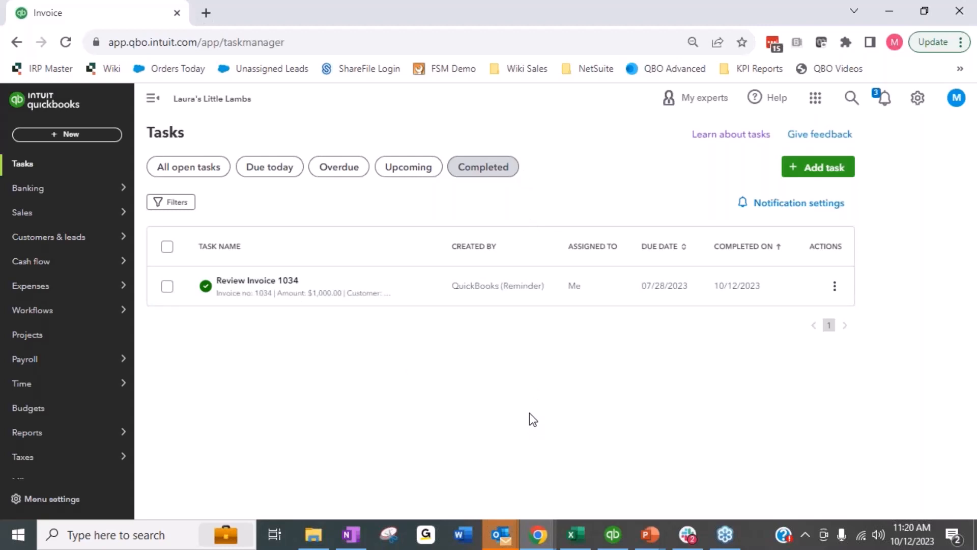
left_click(332, 179)
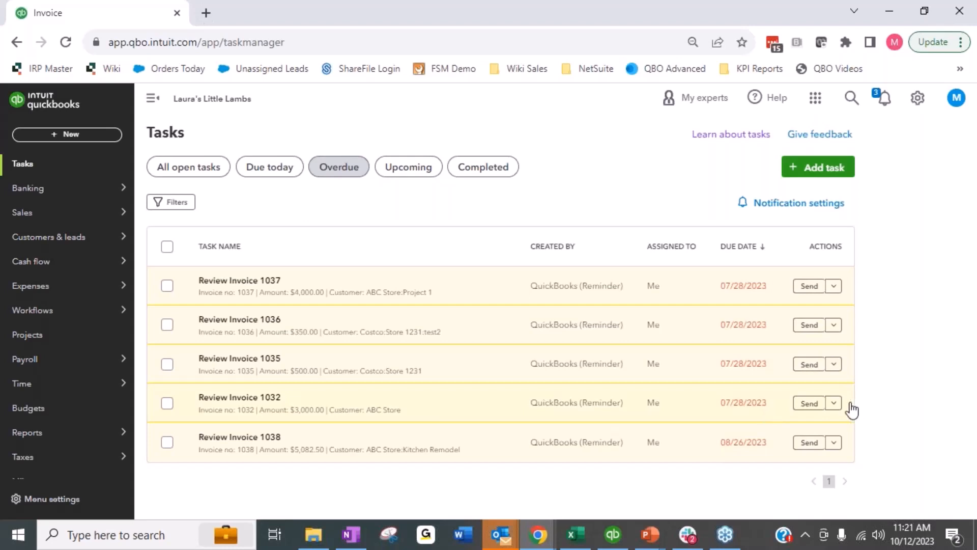
Step: Edit the Review Invoice 1032 task, add a note that the contact will finish it Thursday 10/12, save, and view it
left_click(833, 403)
left_click(800, 433)
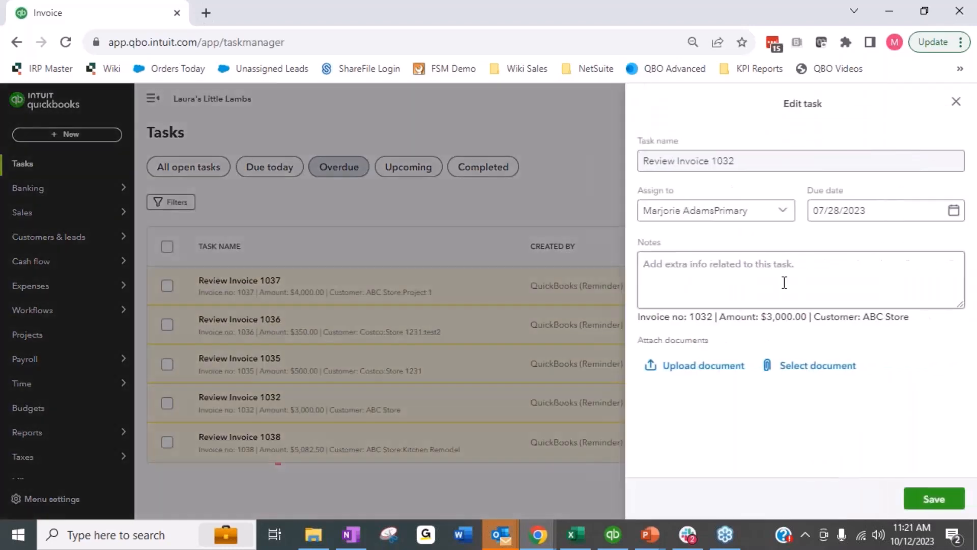
left_click(848, 302)
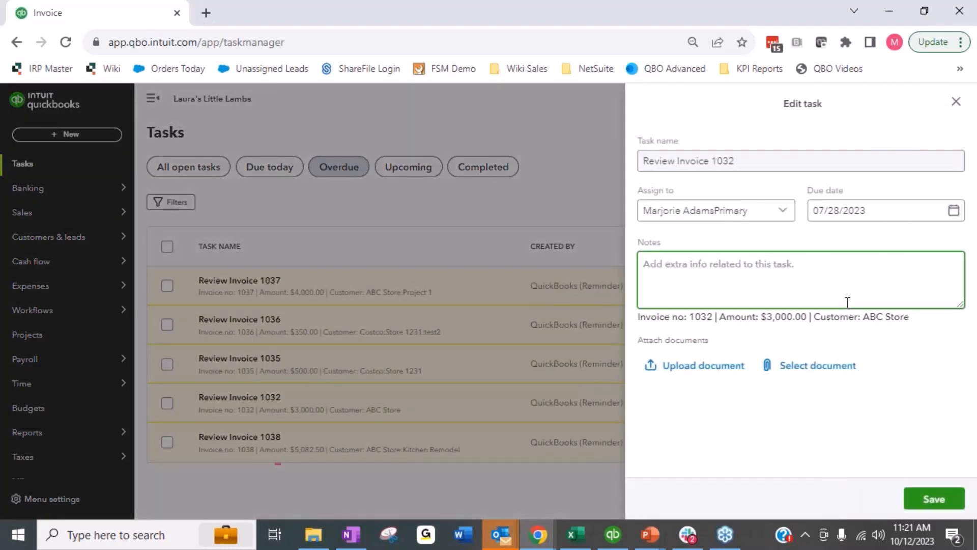
type("Sally said ")
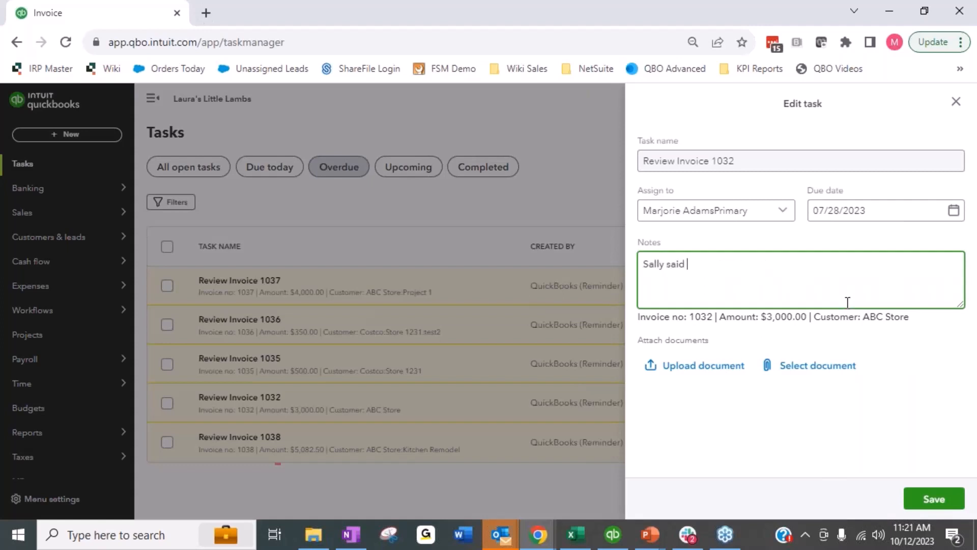
type("she will get this done Thursday ")
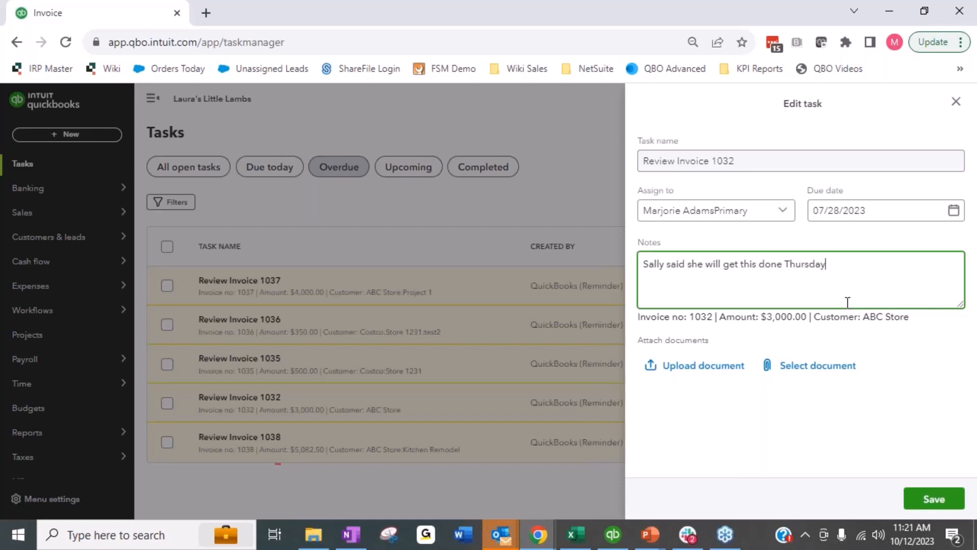
type("10/12")
left_click(928, 496)
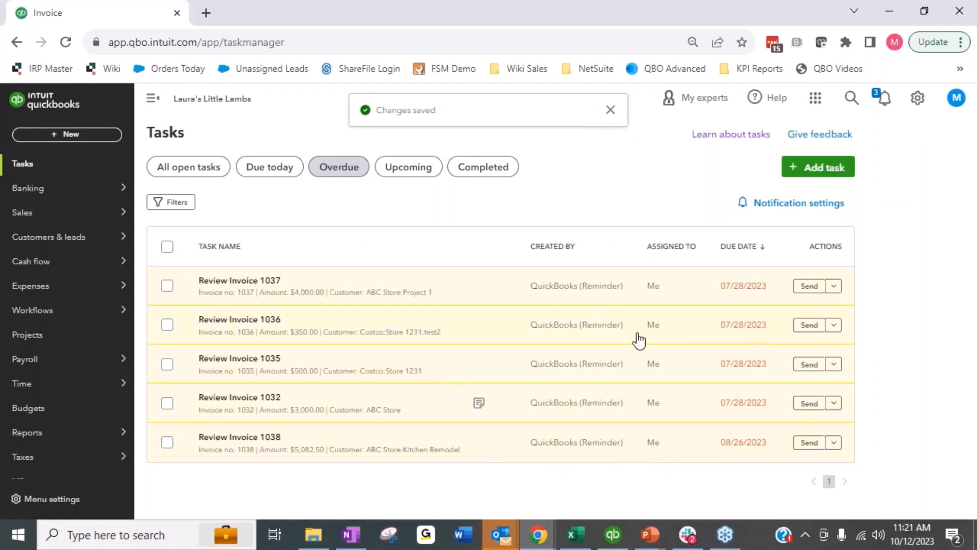
left_click(480, 405)
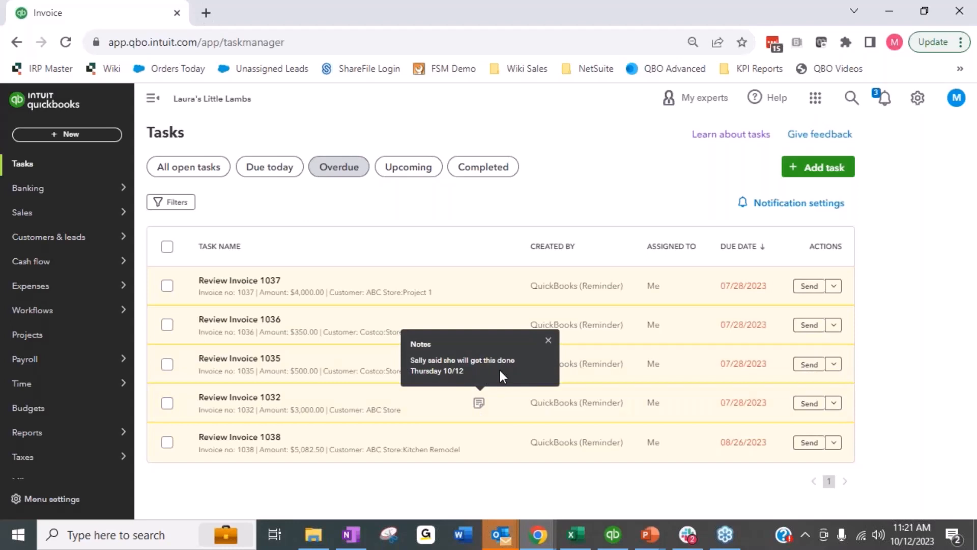
left_click(554, 477)
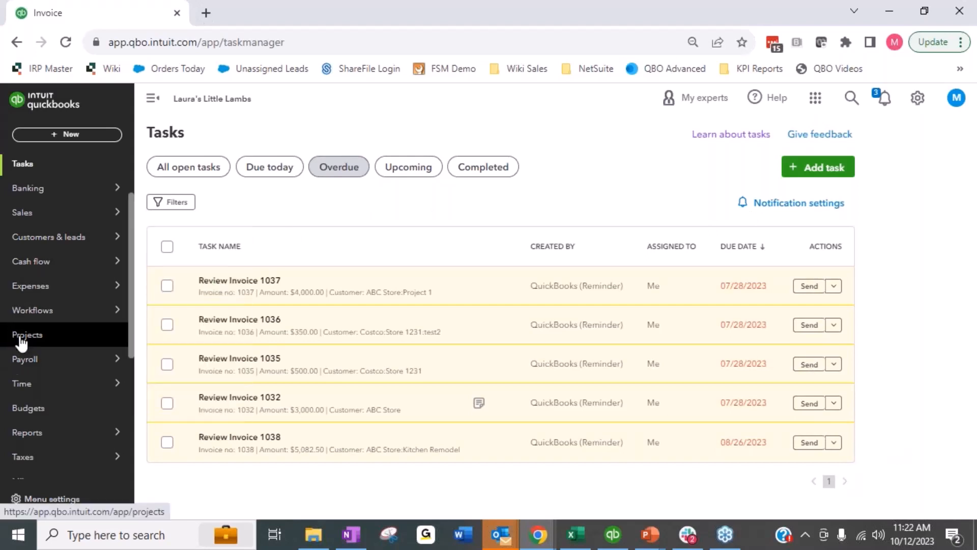
mouse_move(18, 314)
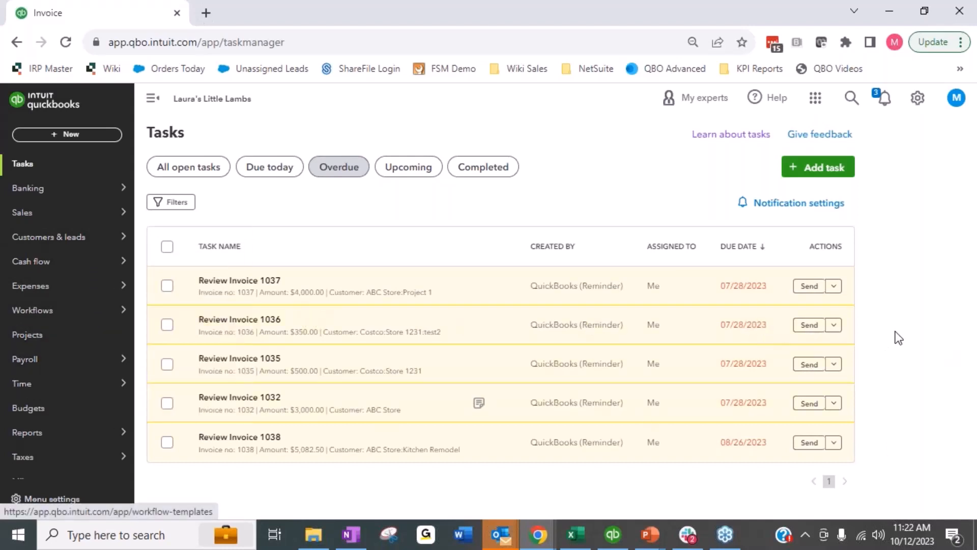
mouse_move(87, 360)
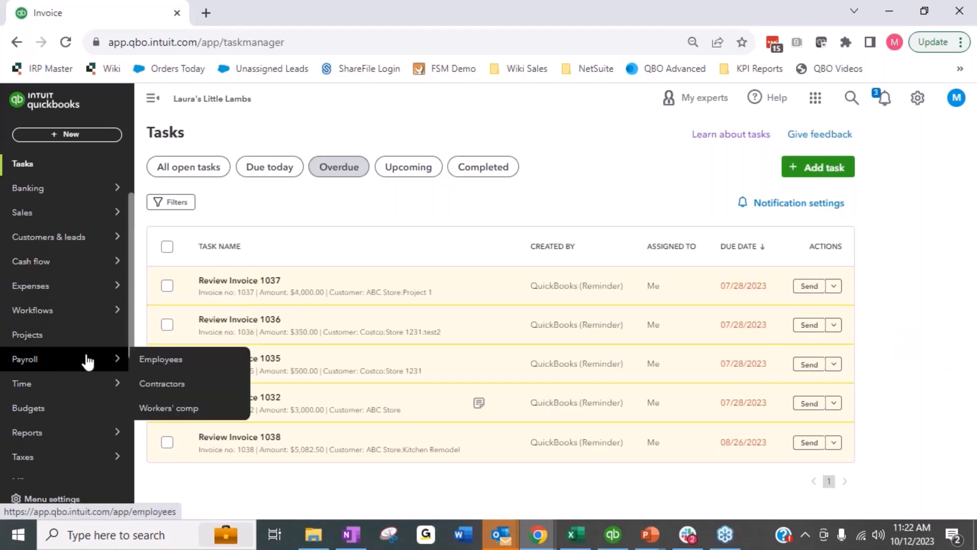
scroll(87, 365, "up", 1)
scroll(87, 365, "up", 2)
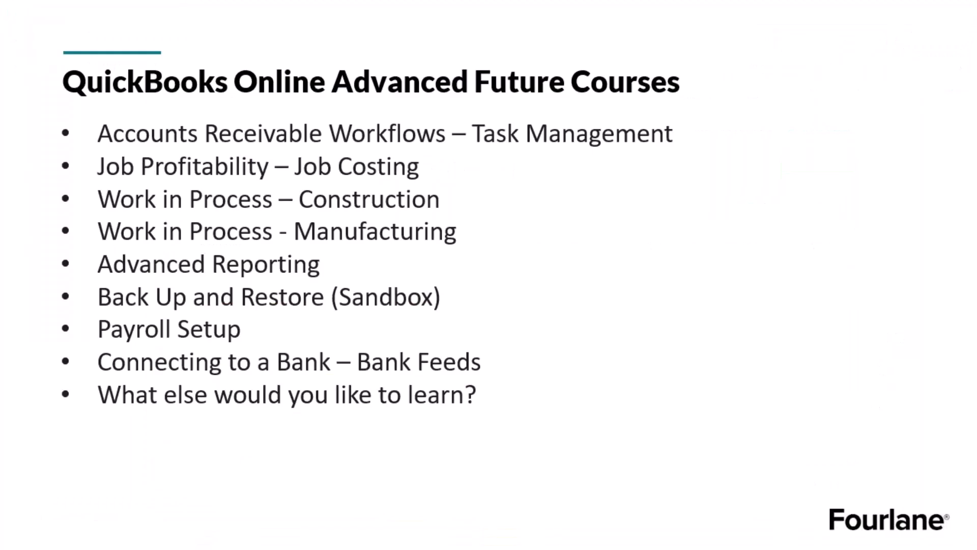
left_click(935, 275)
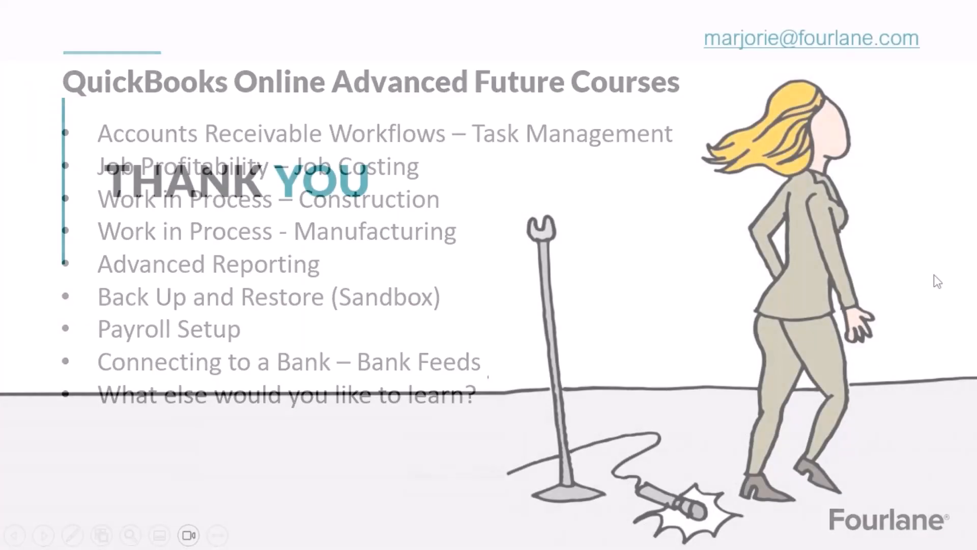